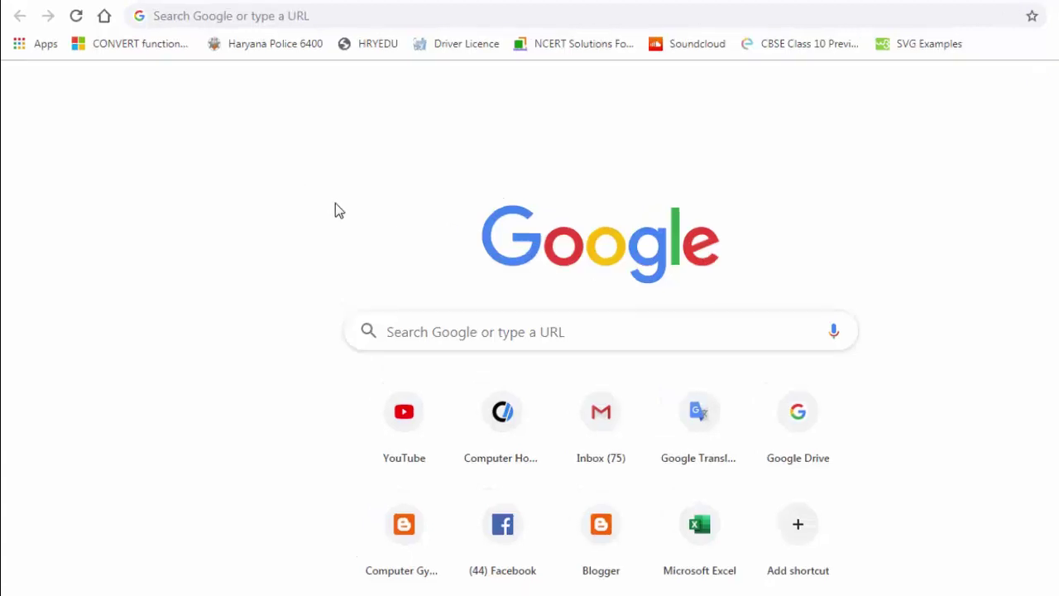
- Load office.live.com in the second Chrome tab to reach the Office home page
click(293, 20)
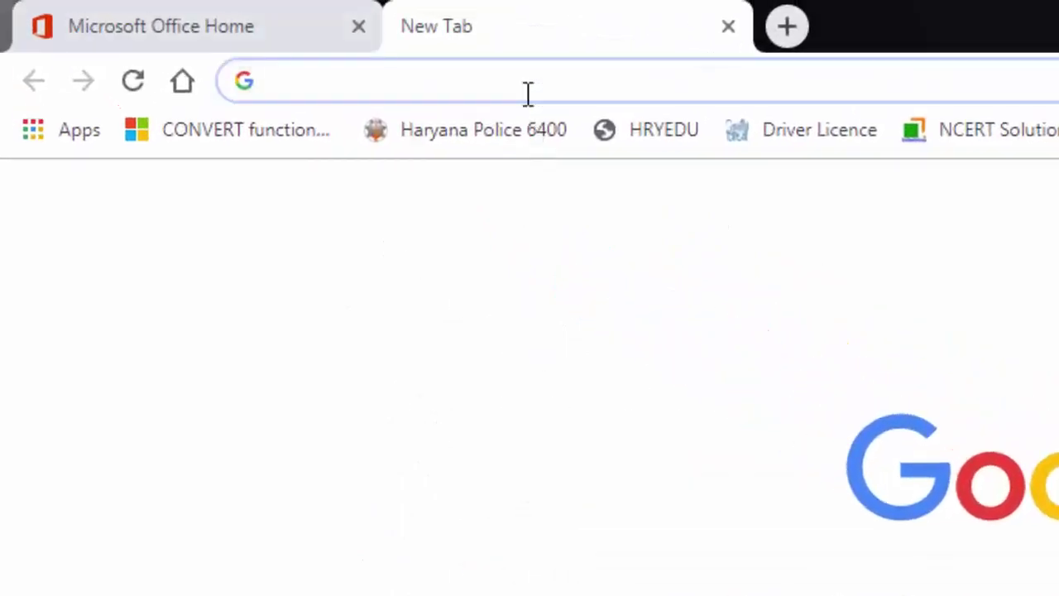
text(o)
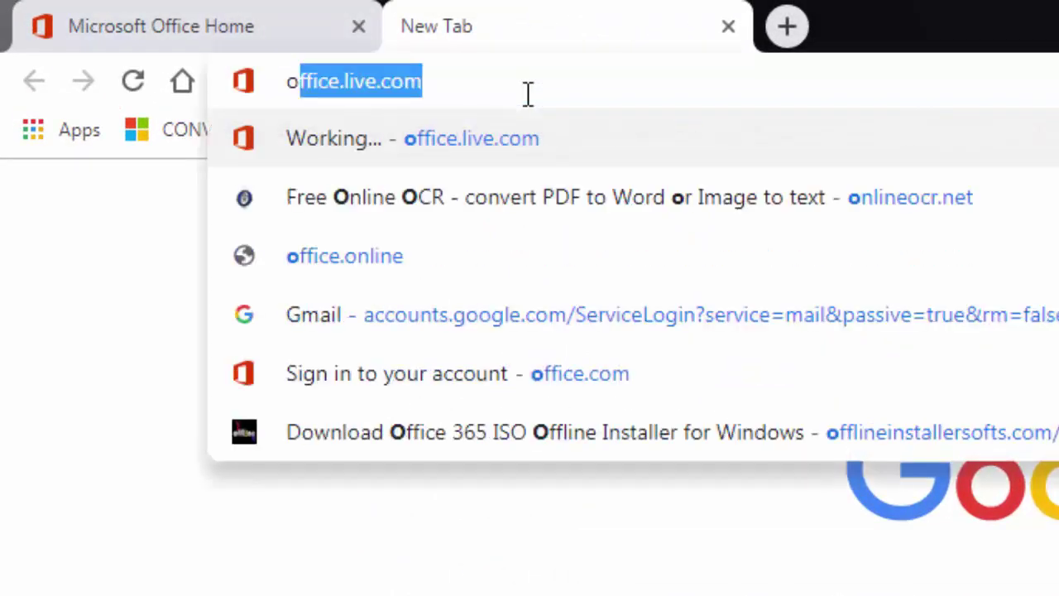
text(ffice.li)
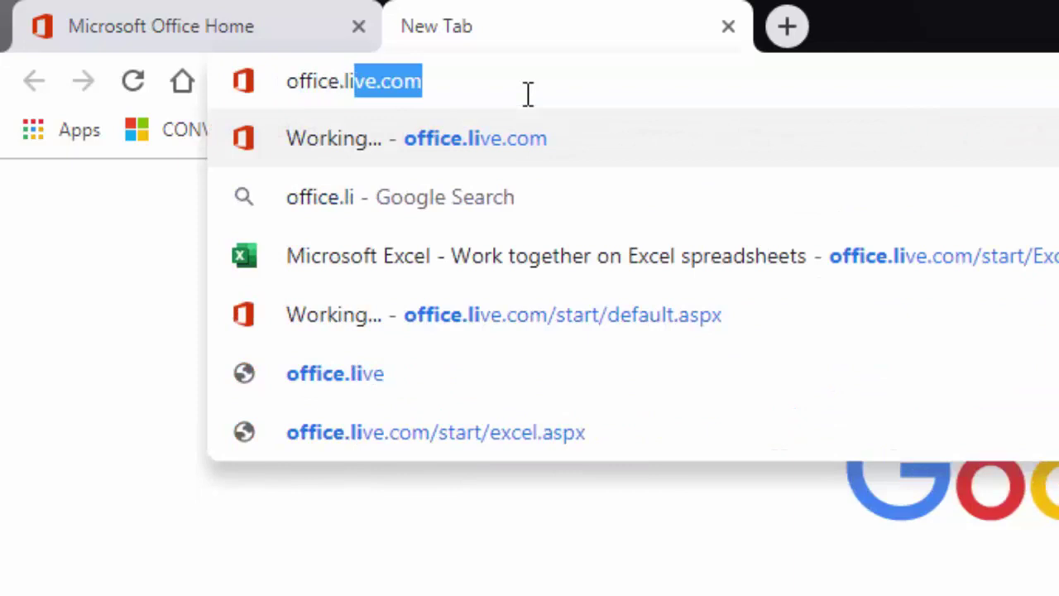
text(ve.com)
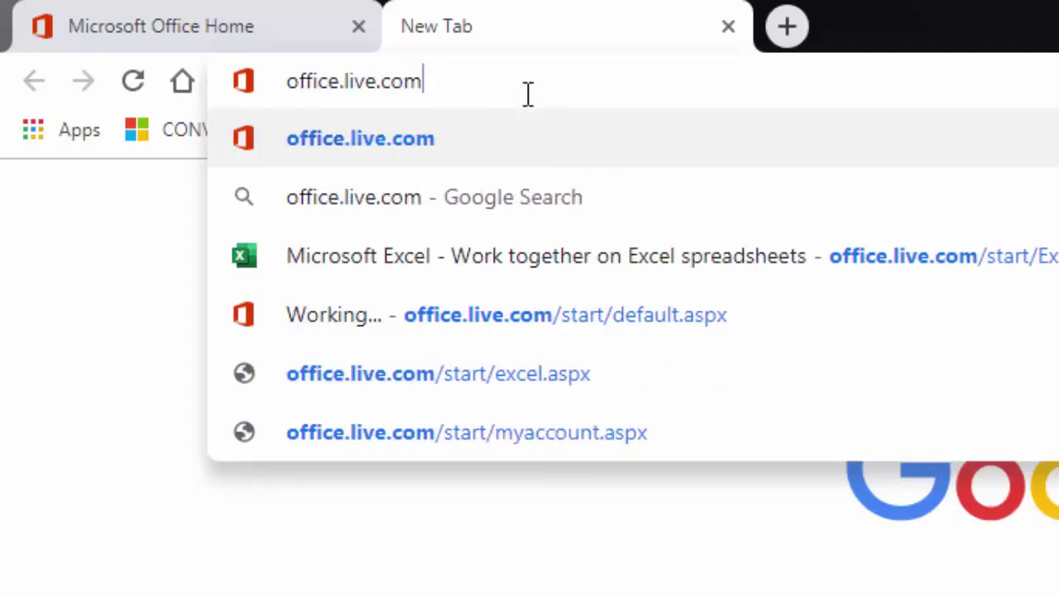
key(Return)
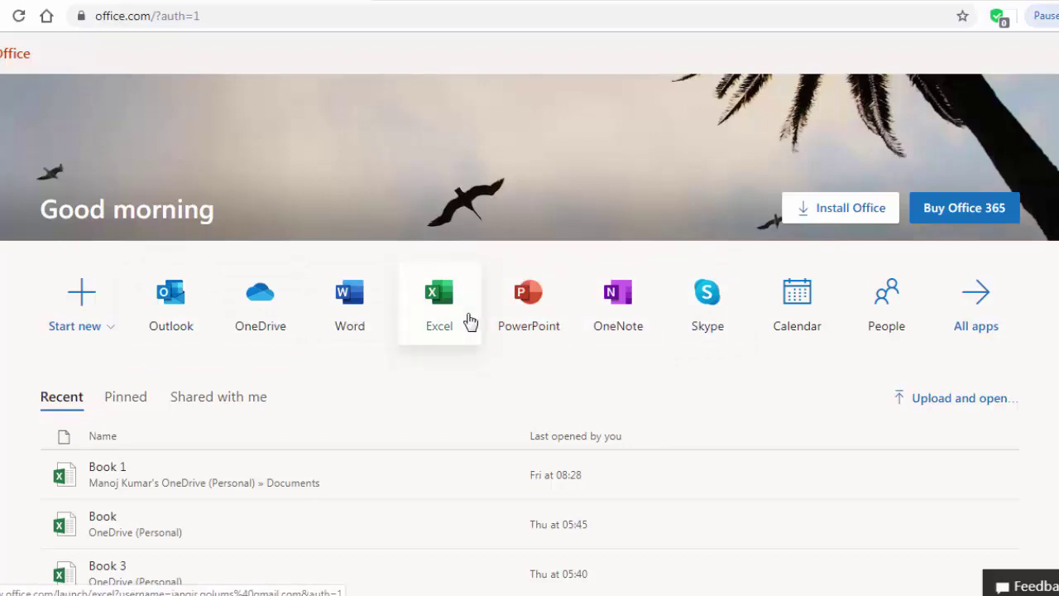
- Open Excel from the Office home page and create a new blank workbook, Book 1
click(445, 315)
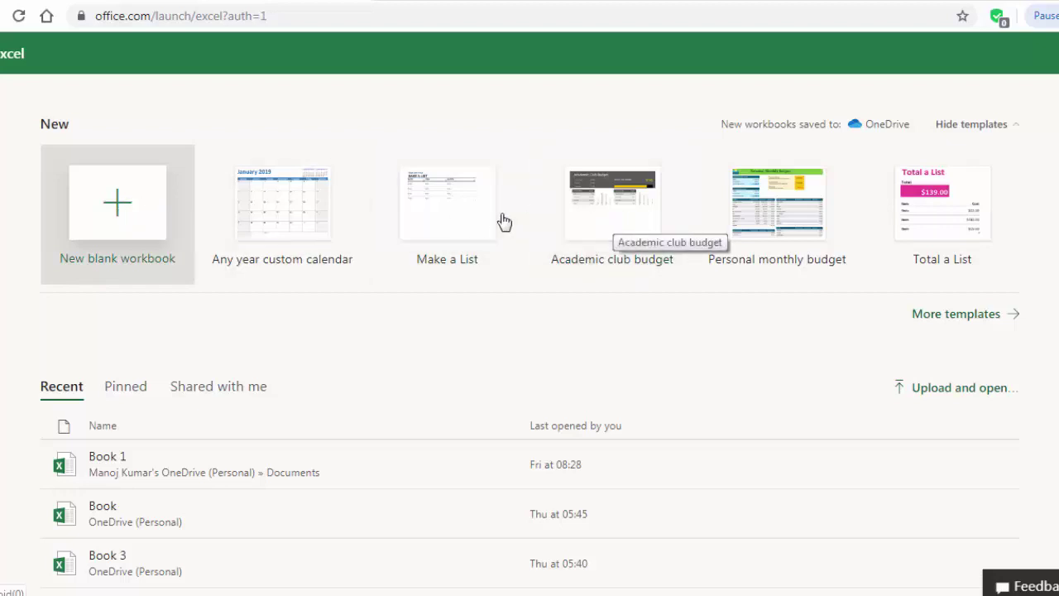
click(120, 217)
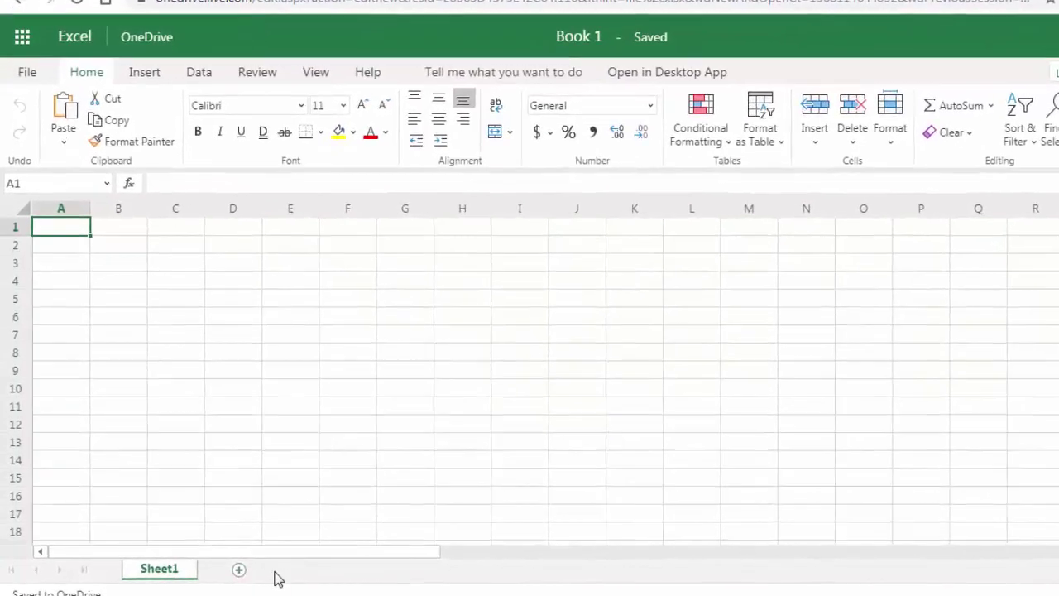
- Browse the Insert, Data, Review, View and Home ribbon tabs
click(142, 73)
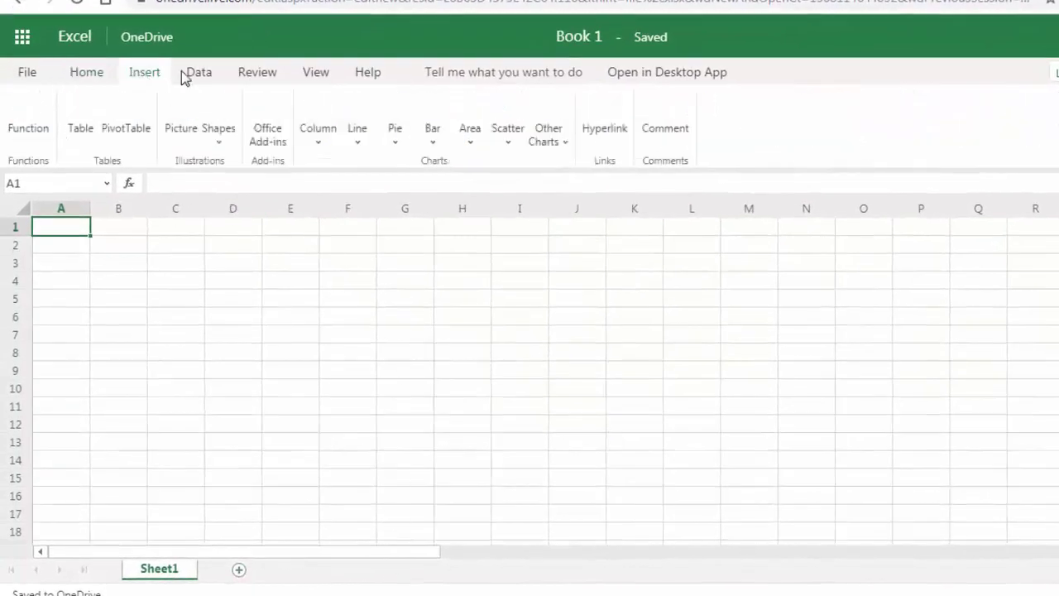
click(199, 75)
click(255, 75)
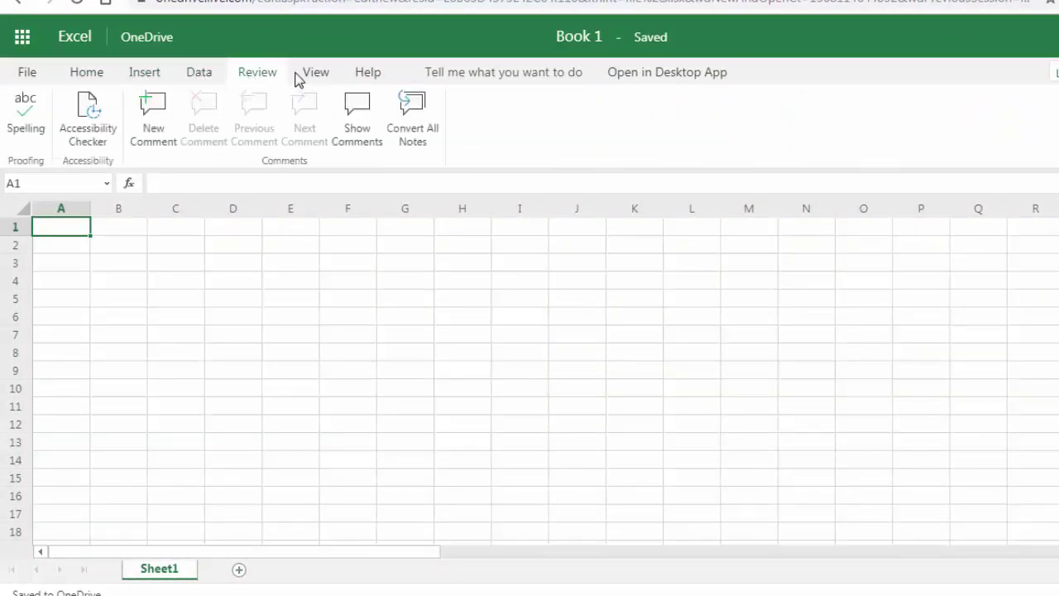
click(305, 76)
click(99, 74)
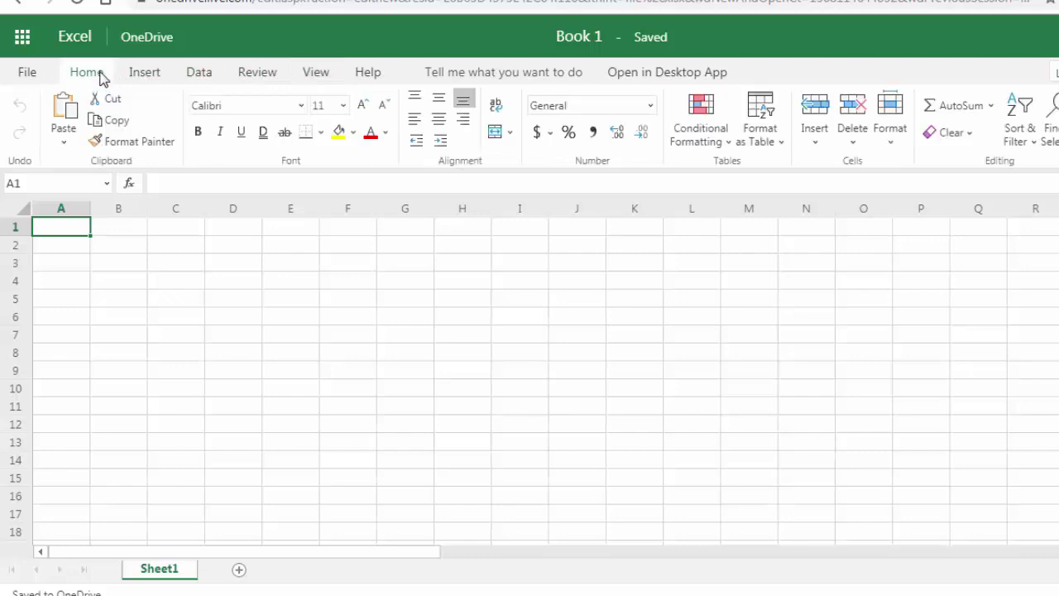
- Switch to the Data tab and select the cell range B2:J13
click(187, 75)
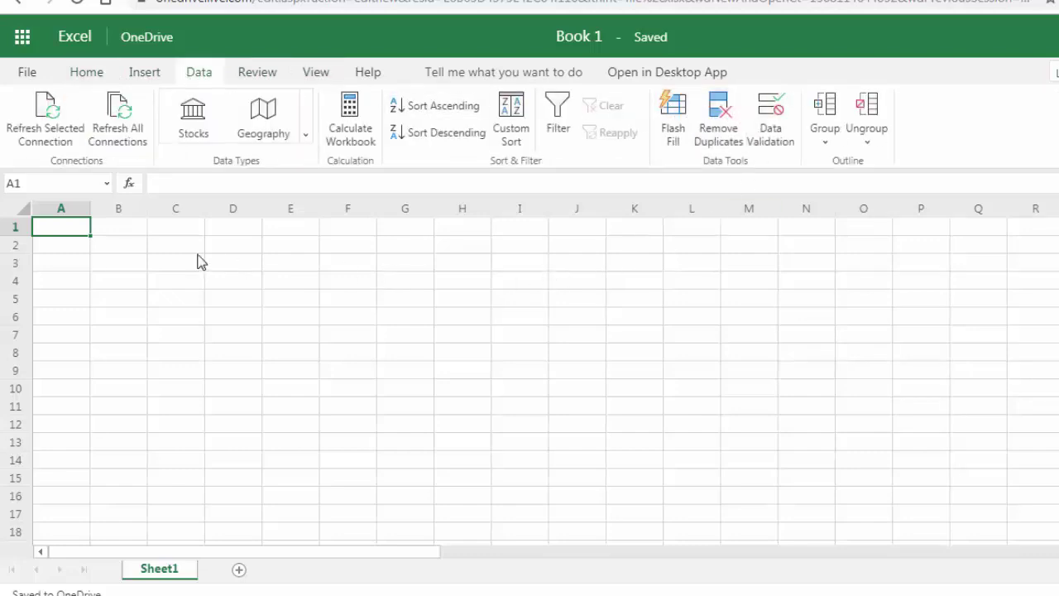
drag(104, 240, 348, 316)
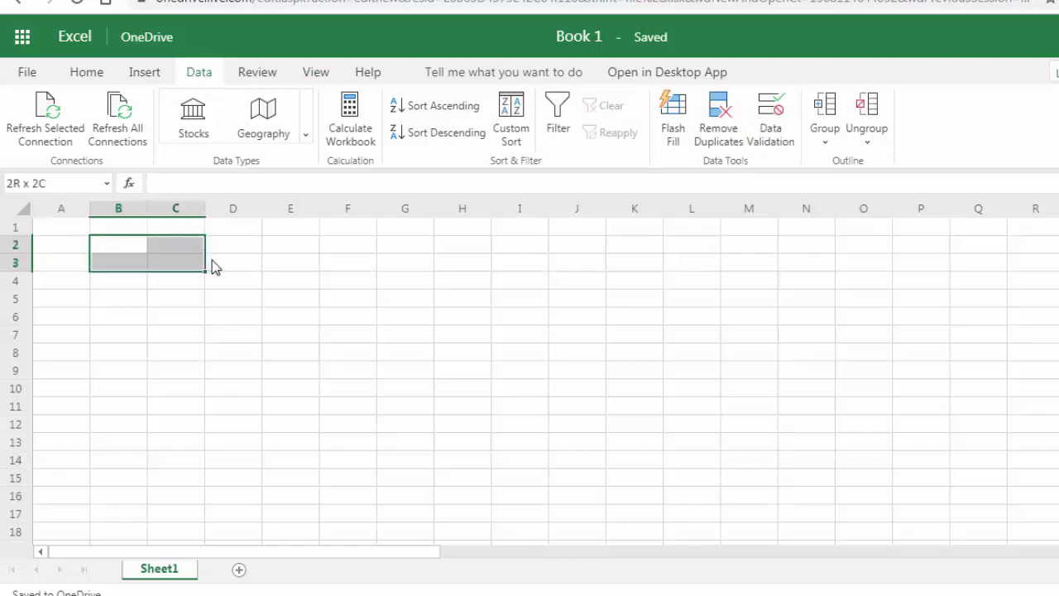
drag(461, 366, 577, 447)
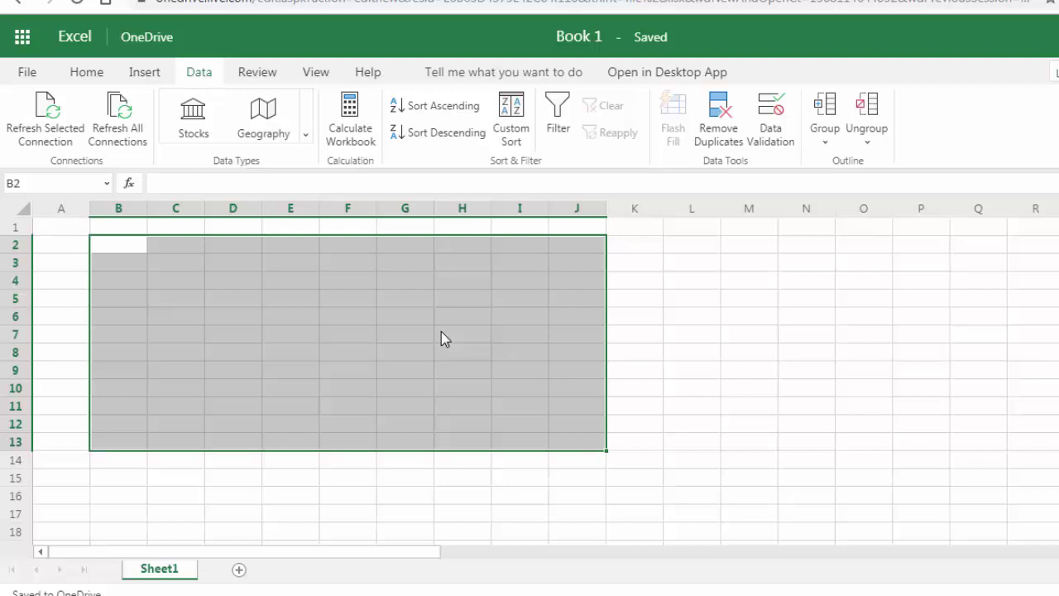
click(441, 331)
click(344, 281)
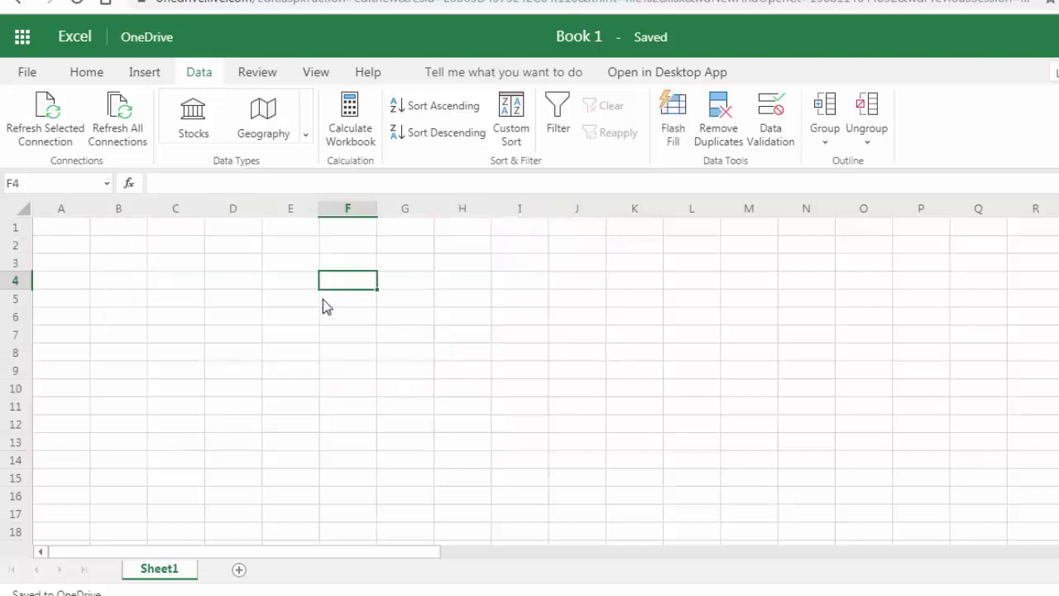
click(322, 299)
click(274, 285)
click(269, 298)
click(278, 322)
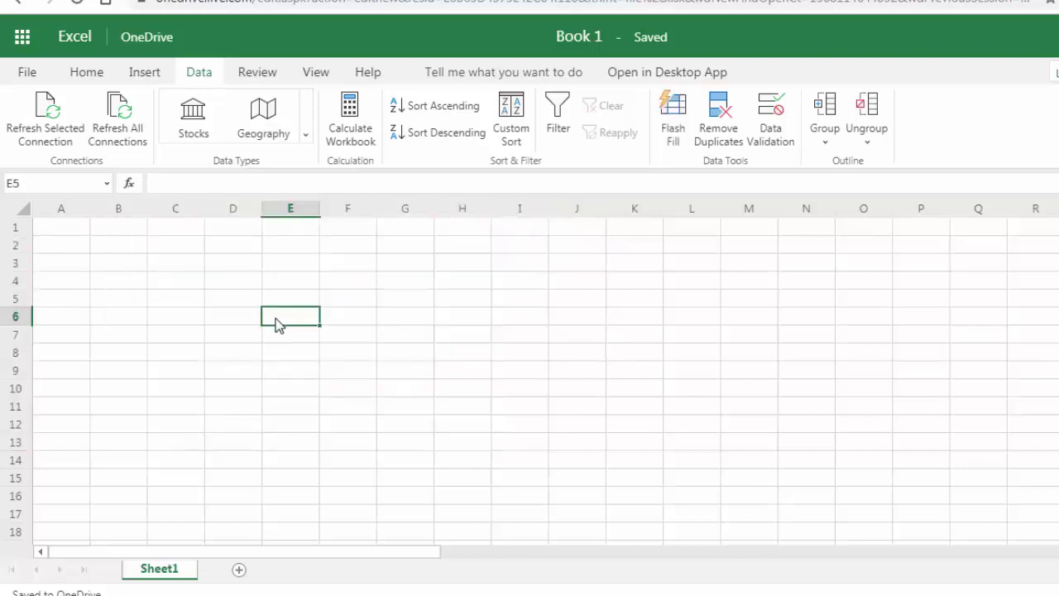
click(365, 324)
click(392, 321)
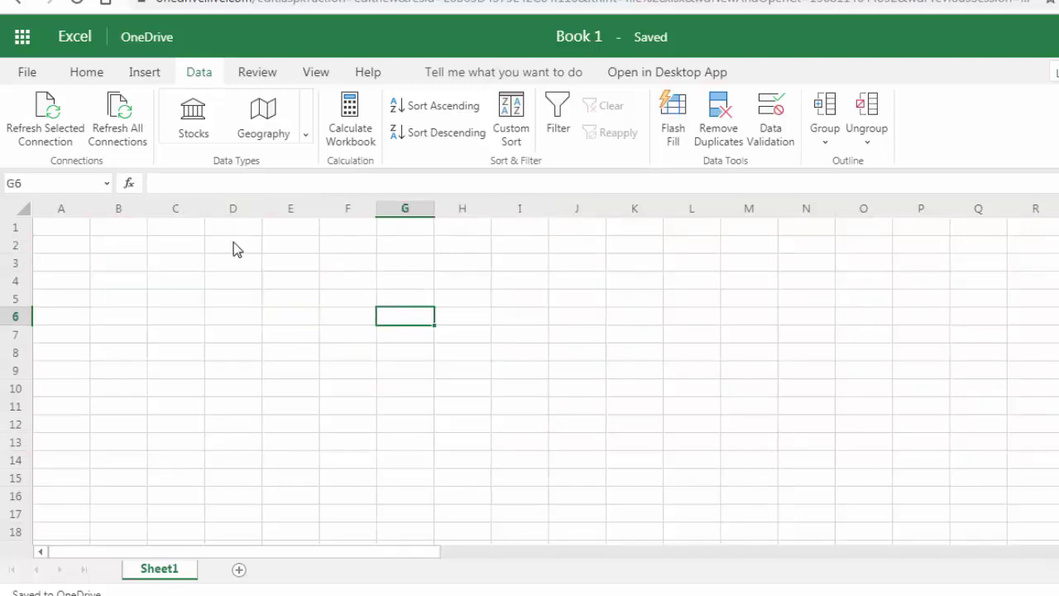
drag(233, 244, 237, 370)
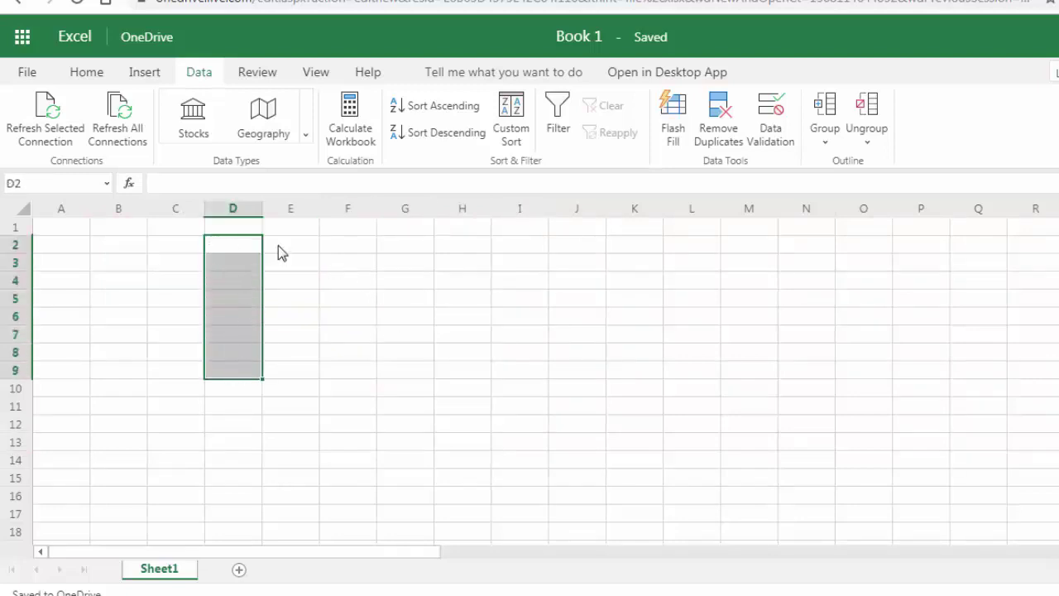
mouse_move(279, 247)
mouse_down()
mouse_move(397, 313)
mouse_move(405, 377)
mouse_up()
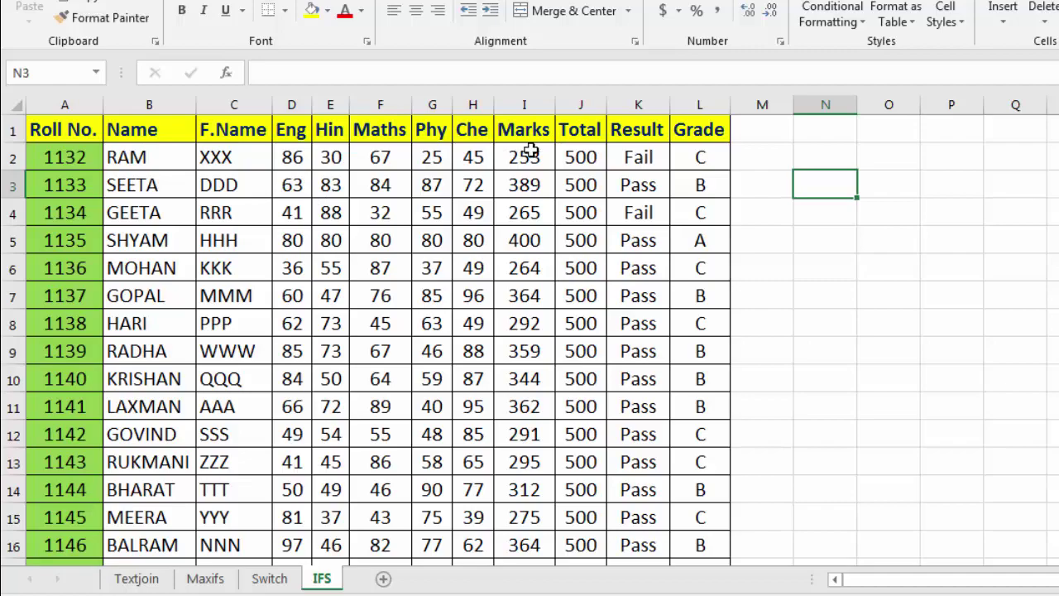
click(637, 156)
click(688, 156)
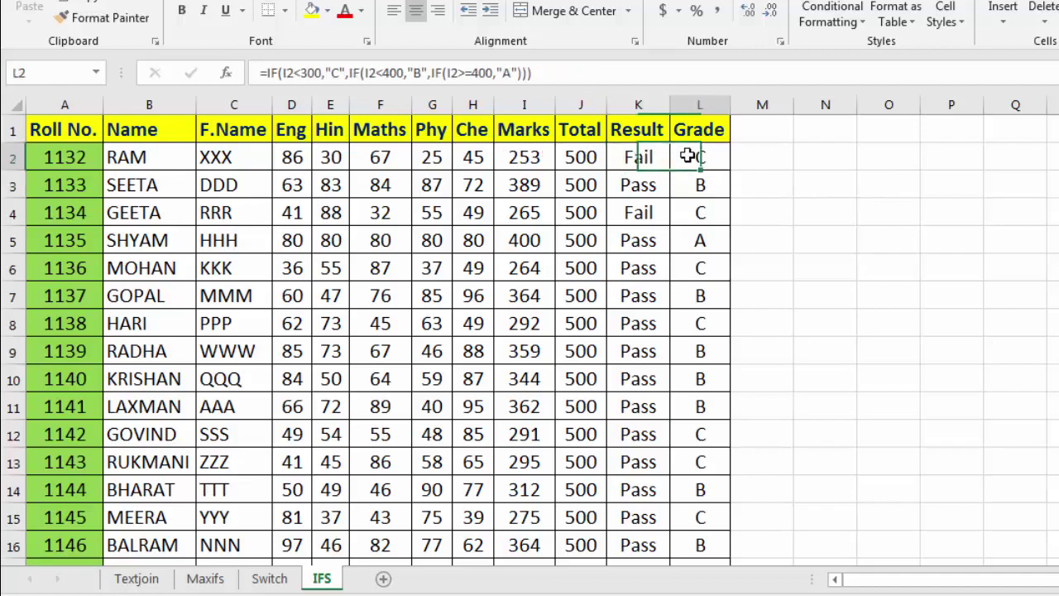
click(750, 157)
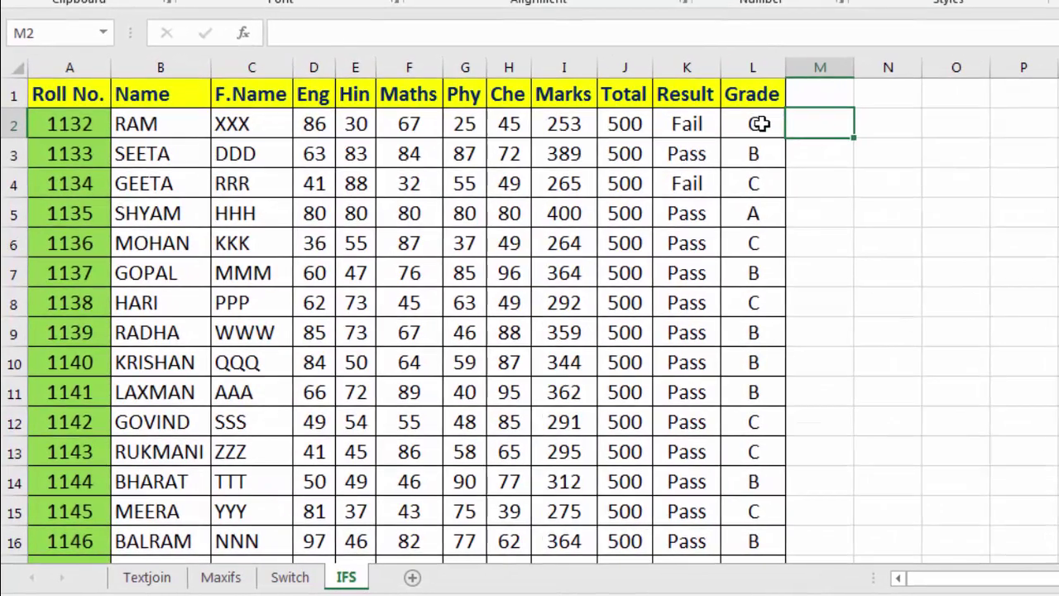
click(700, 157)
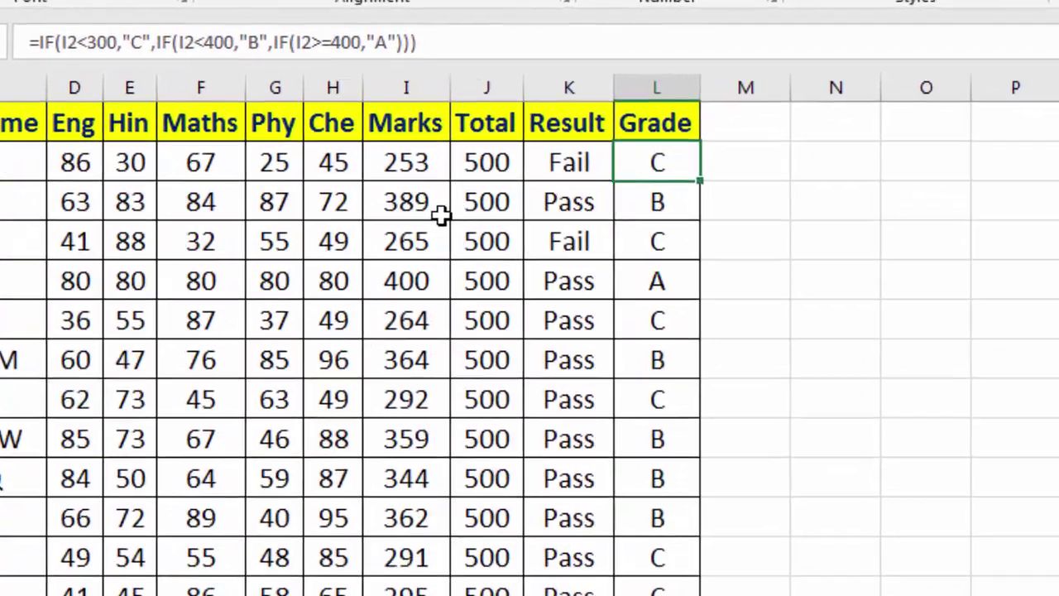
key(F2)
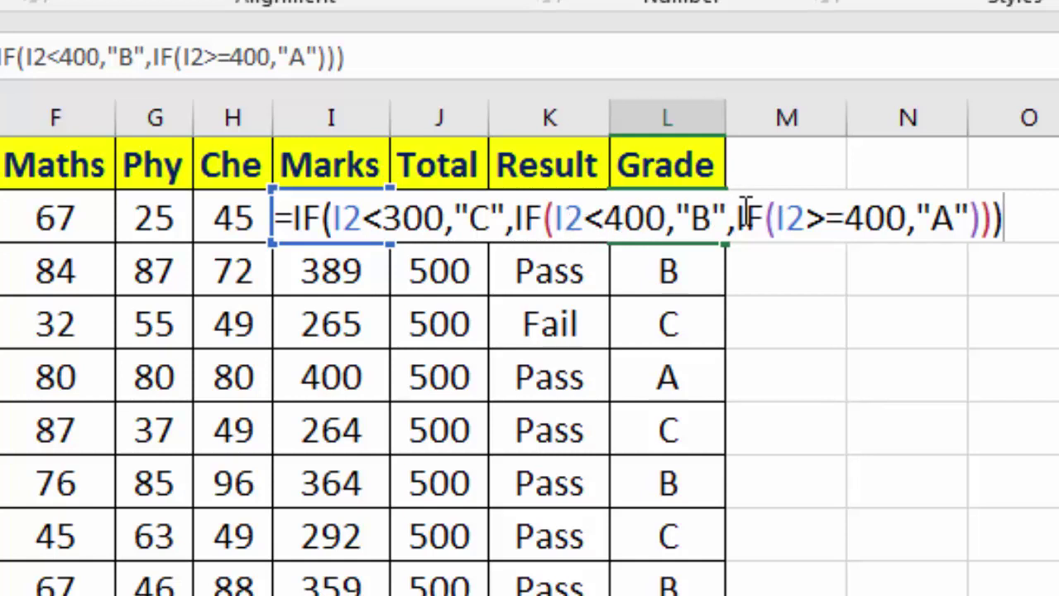
key(ctrl+Return)
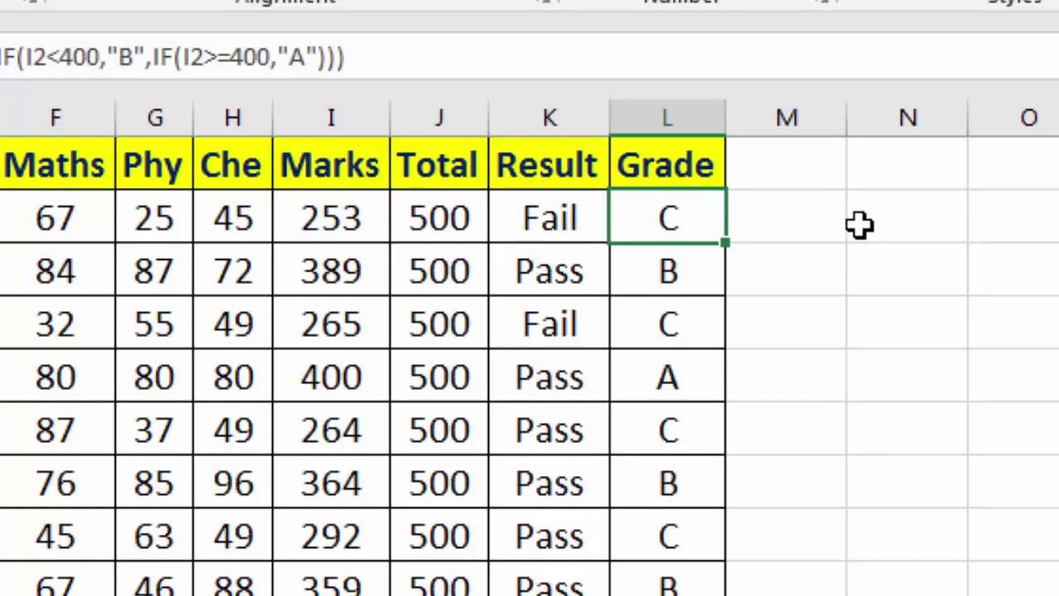
click(864, 225)
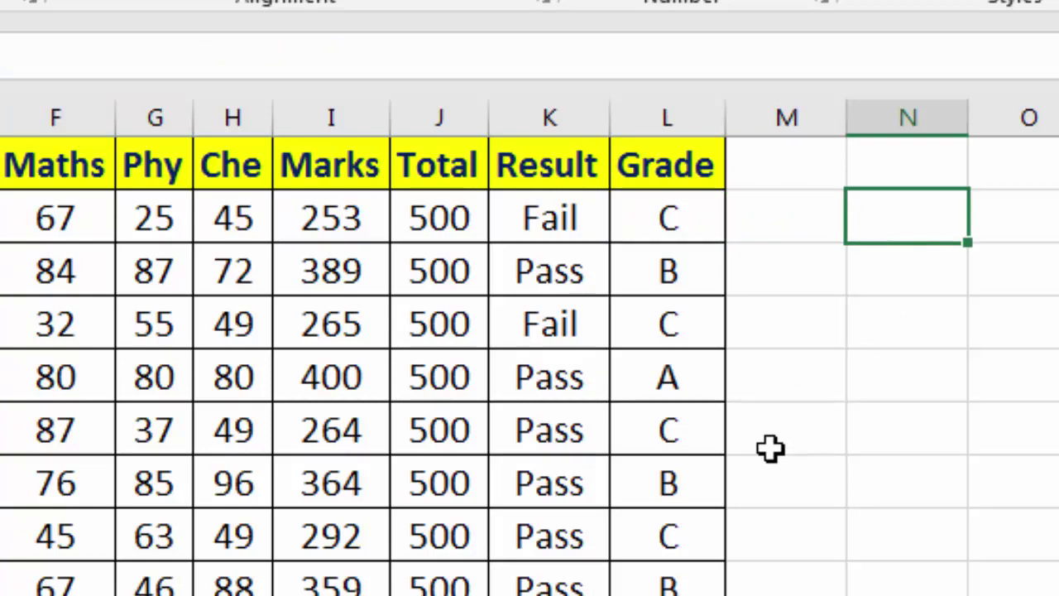
- Enter =IFS(I2<300,"C",I2<400,"B",I2>=400,"A") in N2 to grade I2's marks
text(=)
text(if)
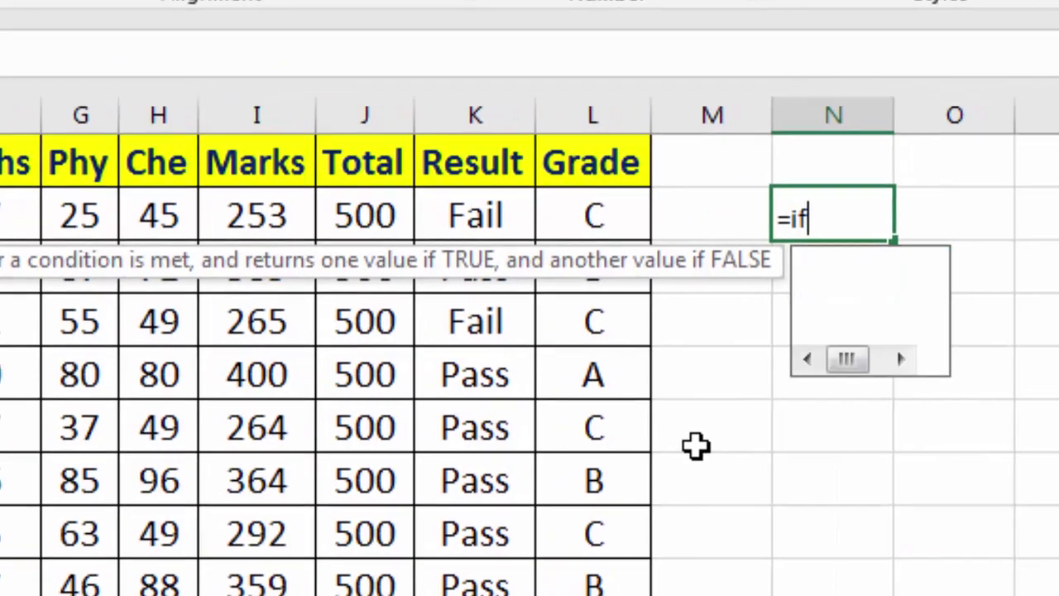
text(s)
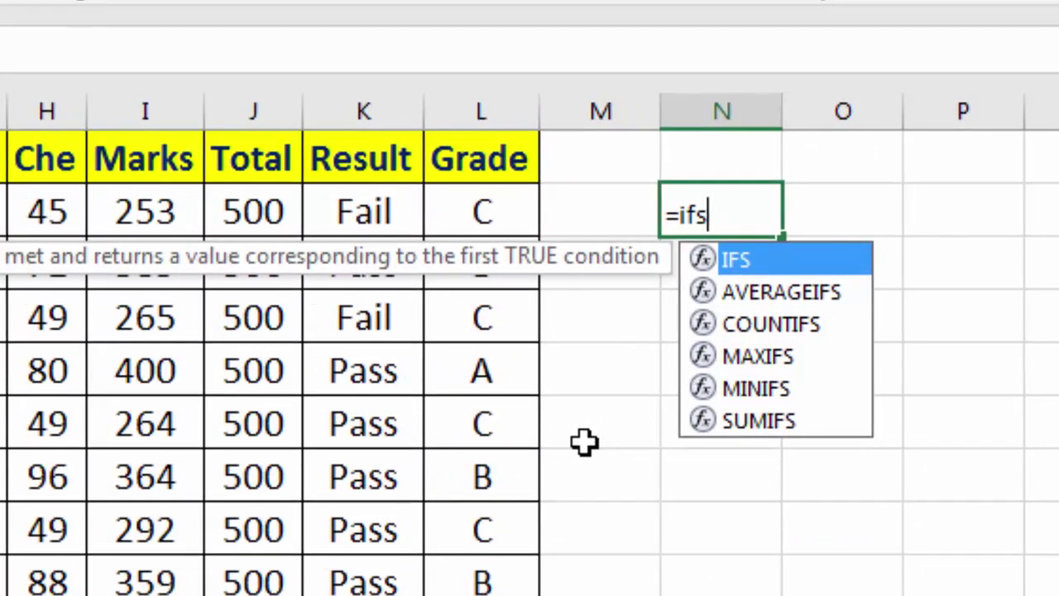
text(()
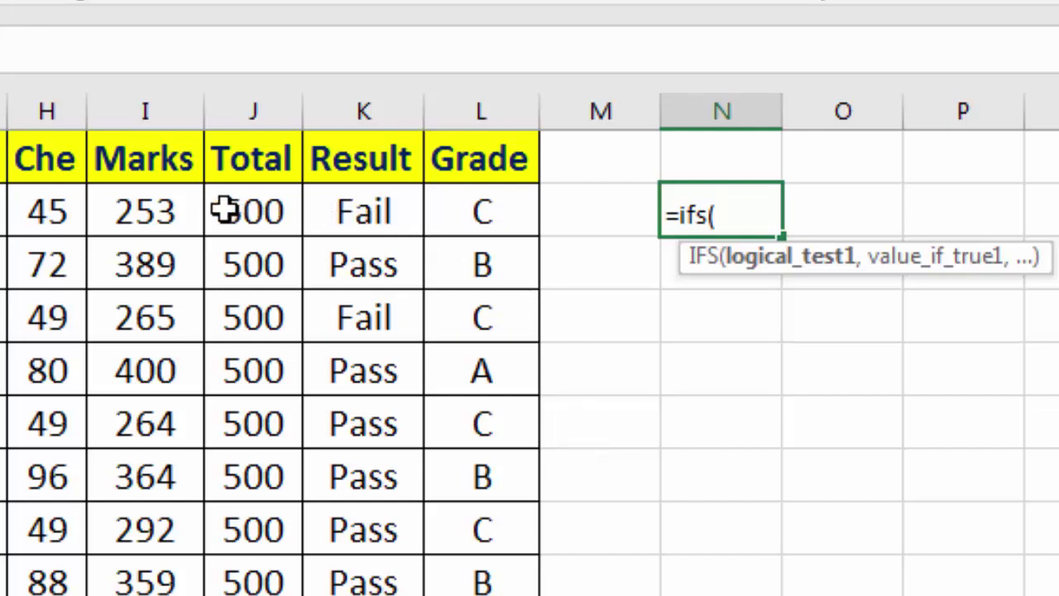
click(163, 212)
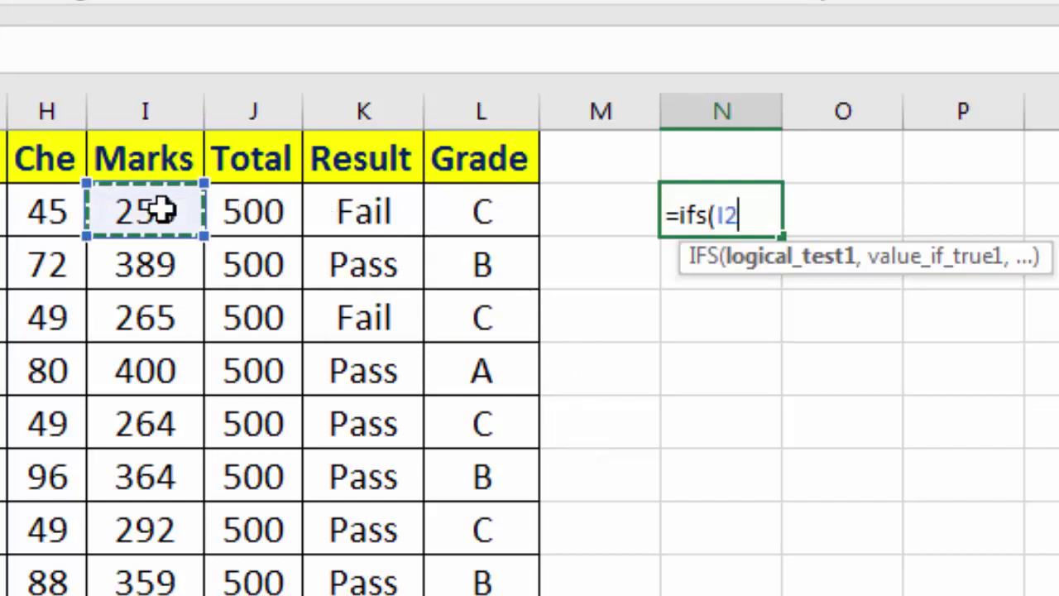
text(<)
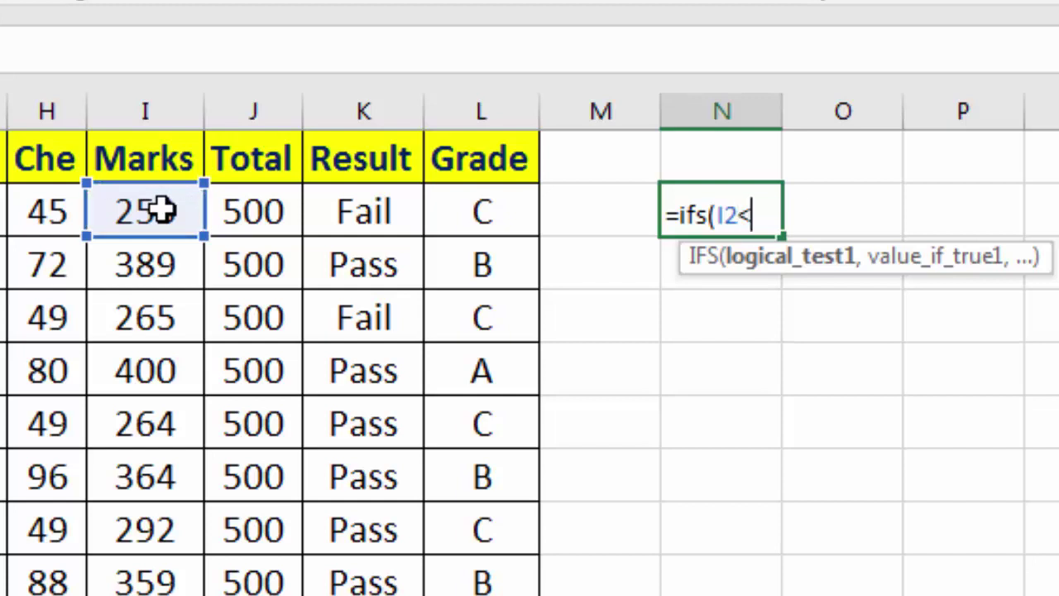
text(300)
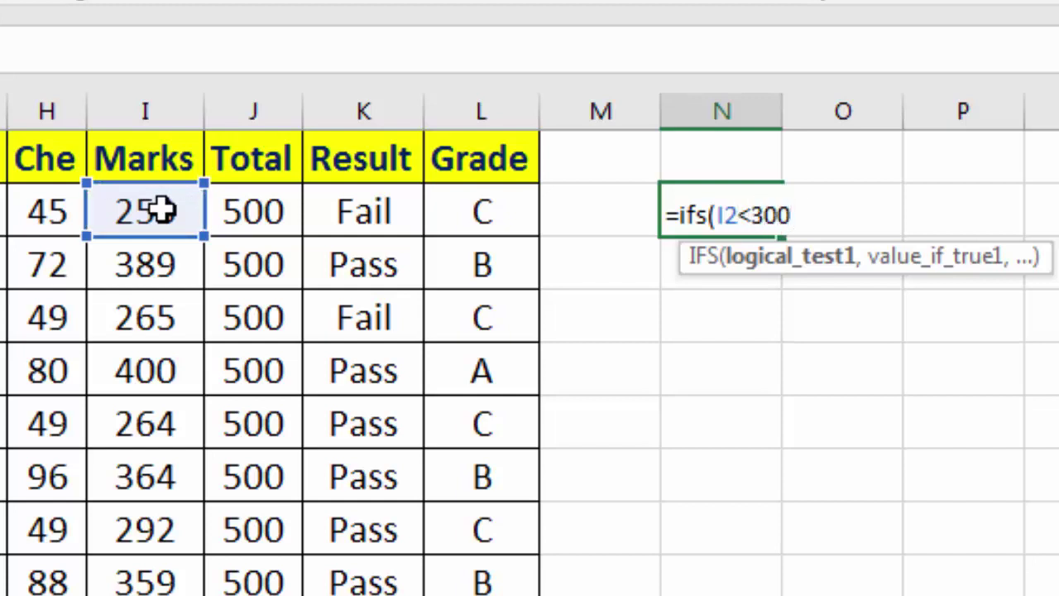
text(,)
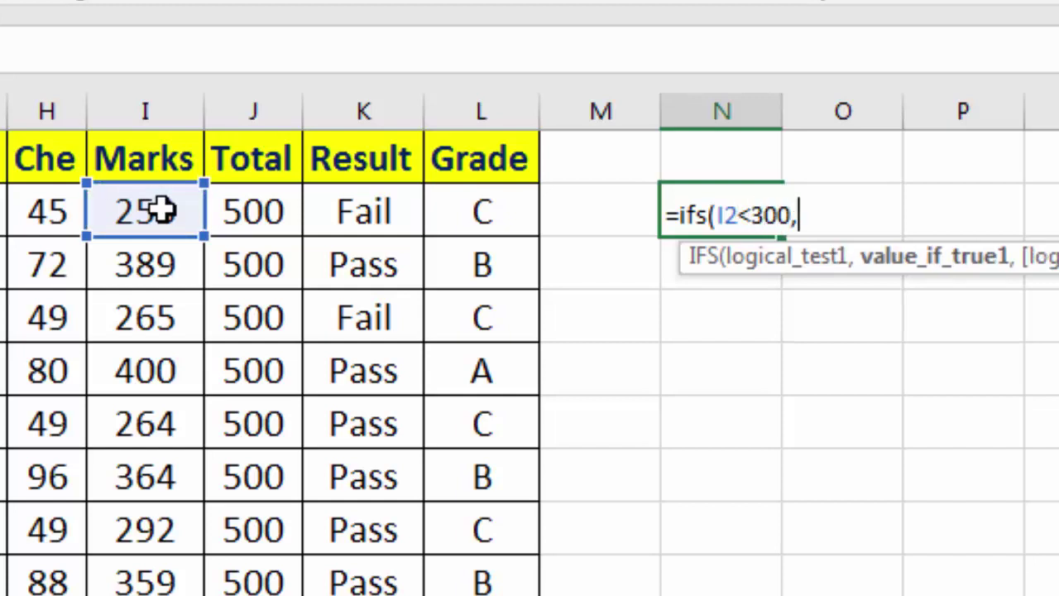
text("C)
text(")
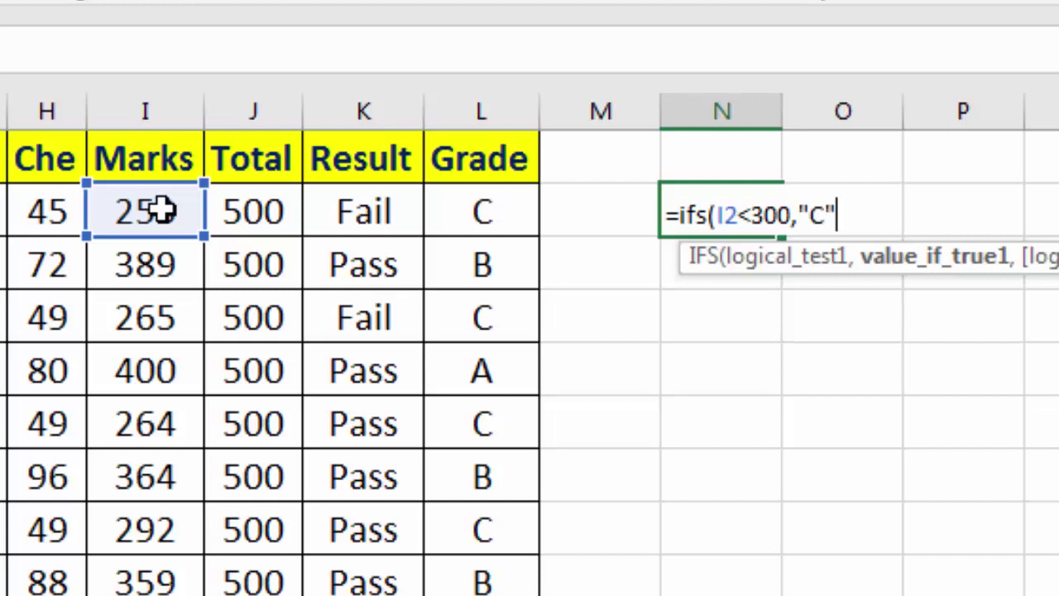
text(,)
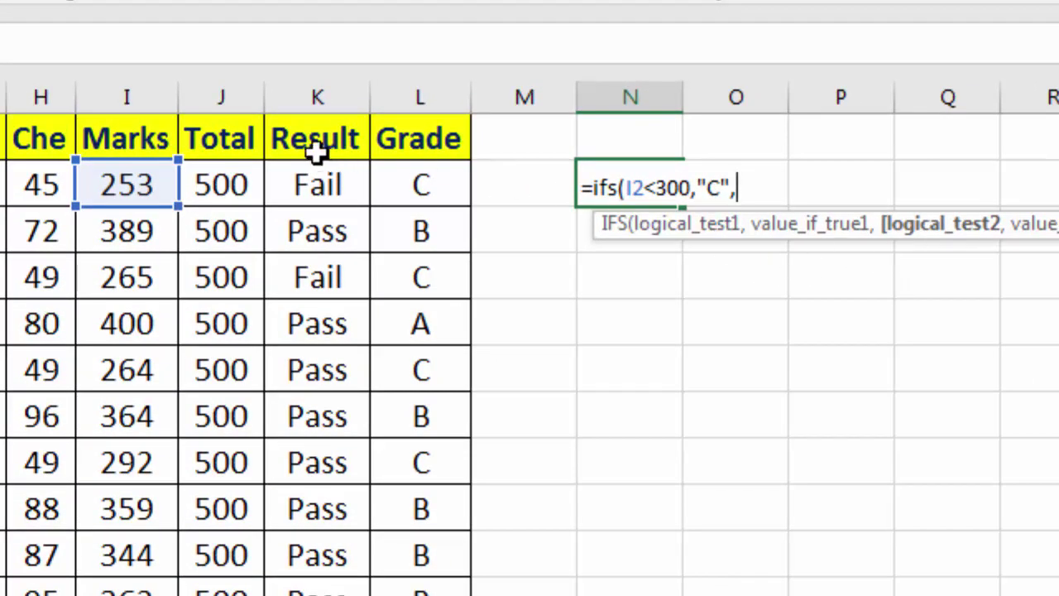
click(139, 174)
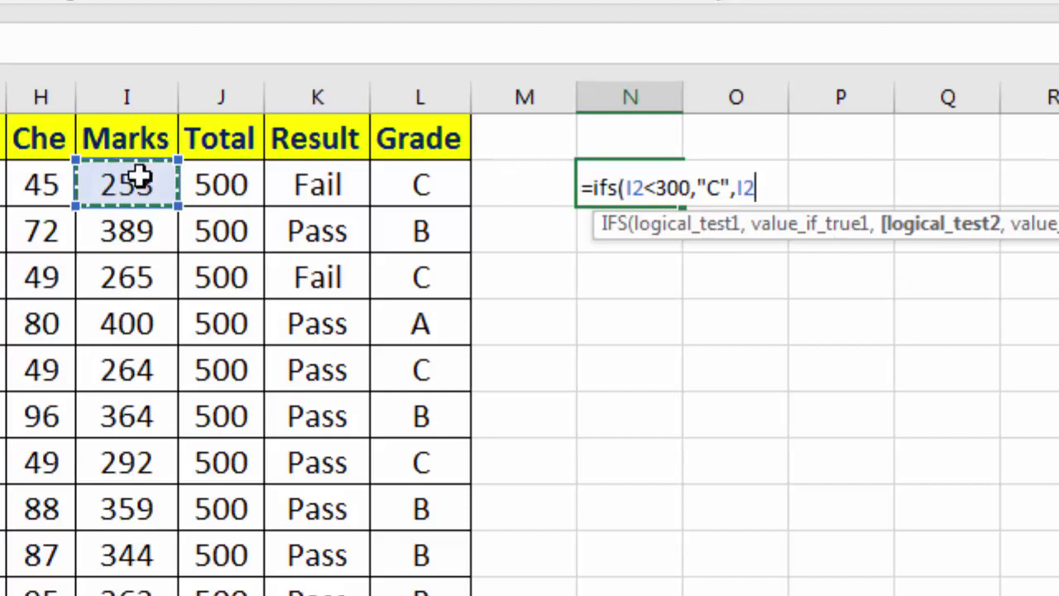
text(<)
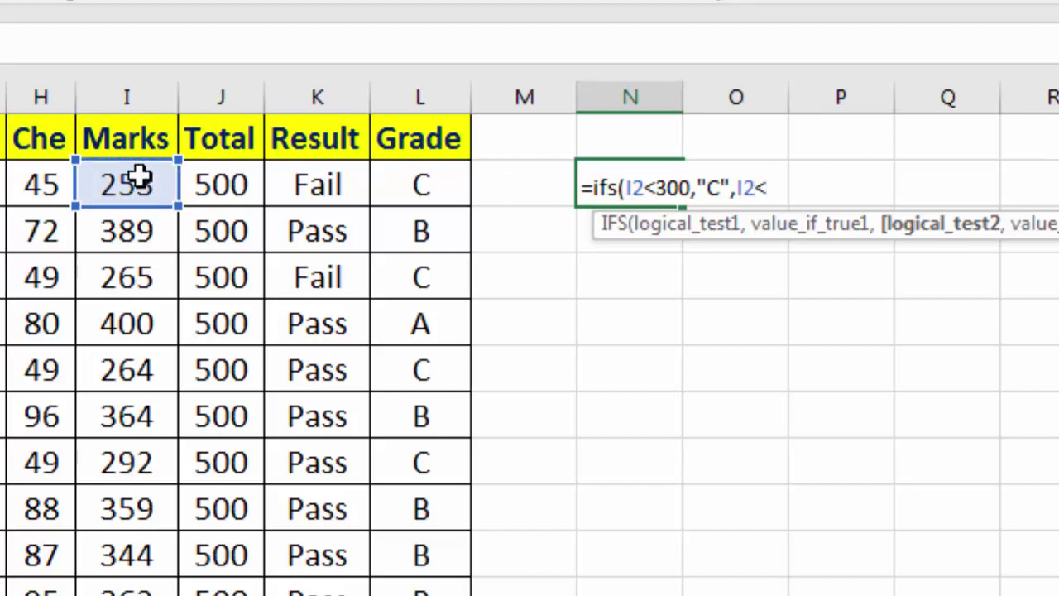
text(400)
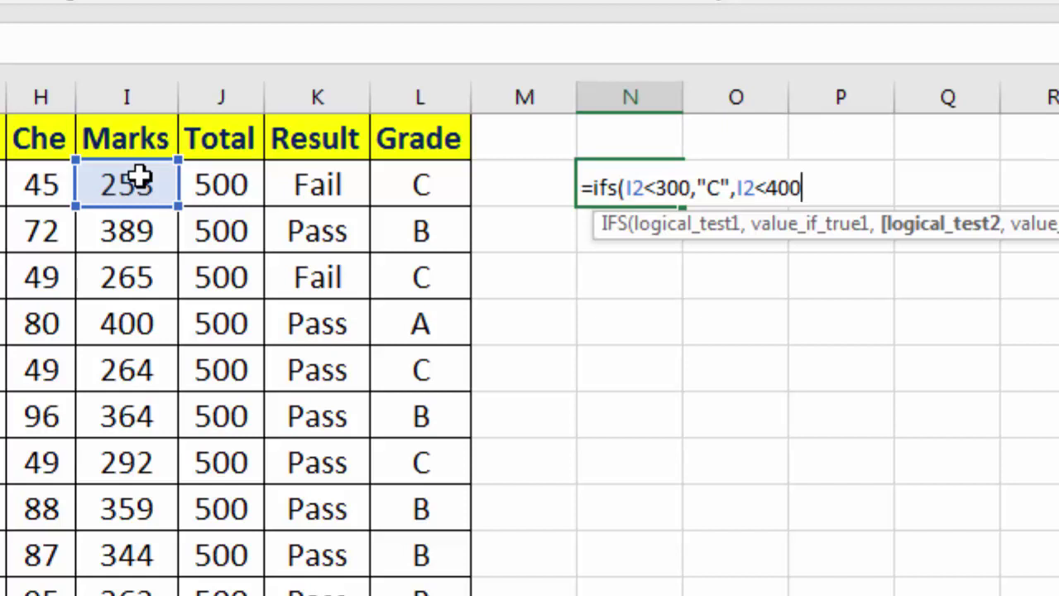
text(,)
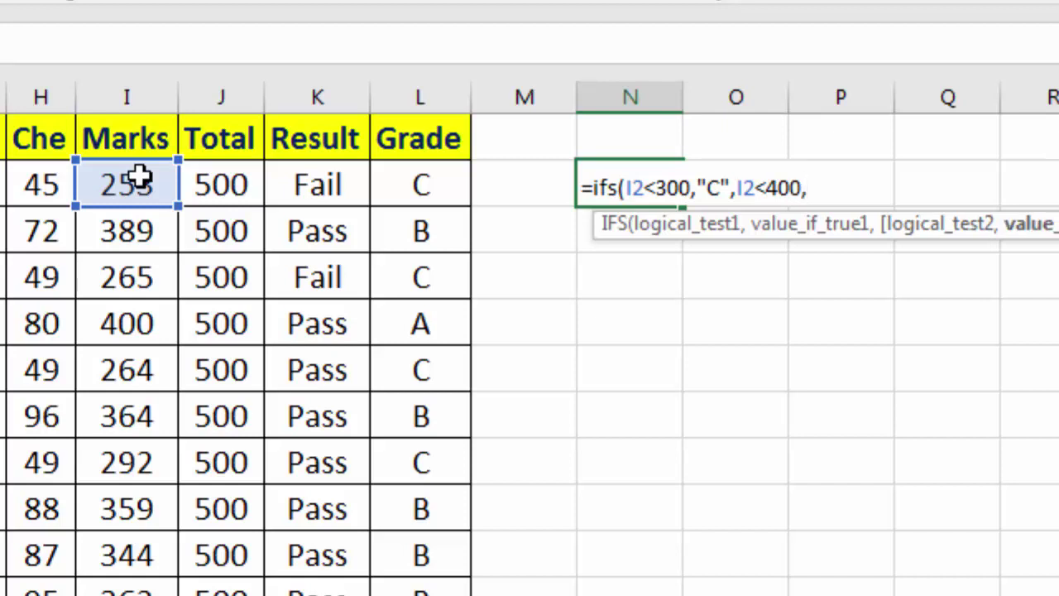
text("B")
text(,)
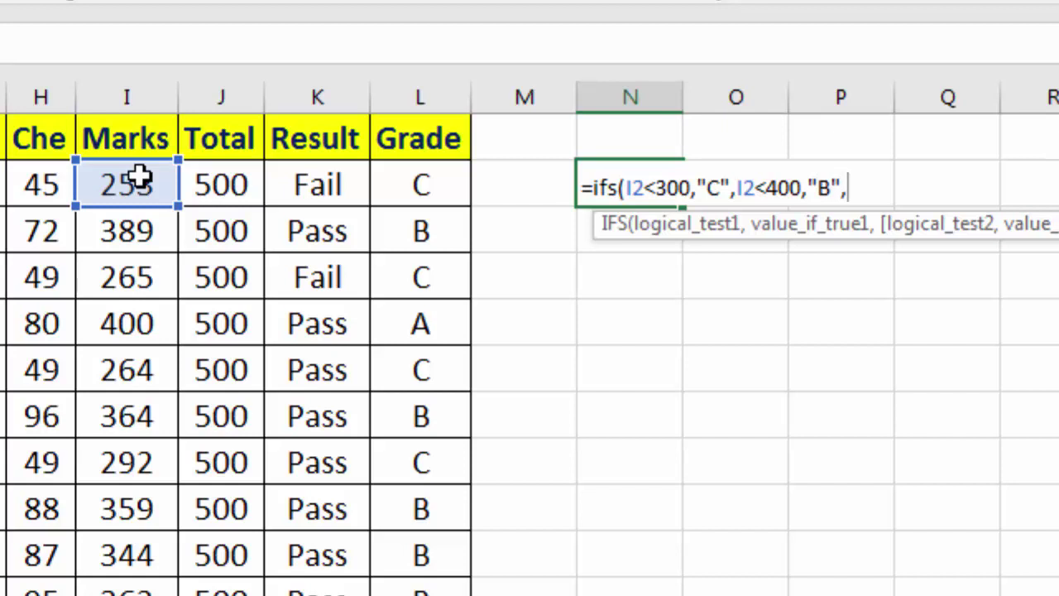
click(138, 175)
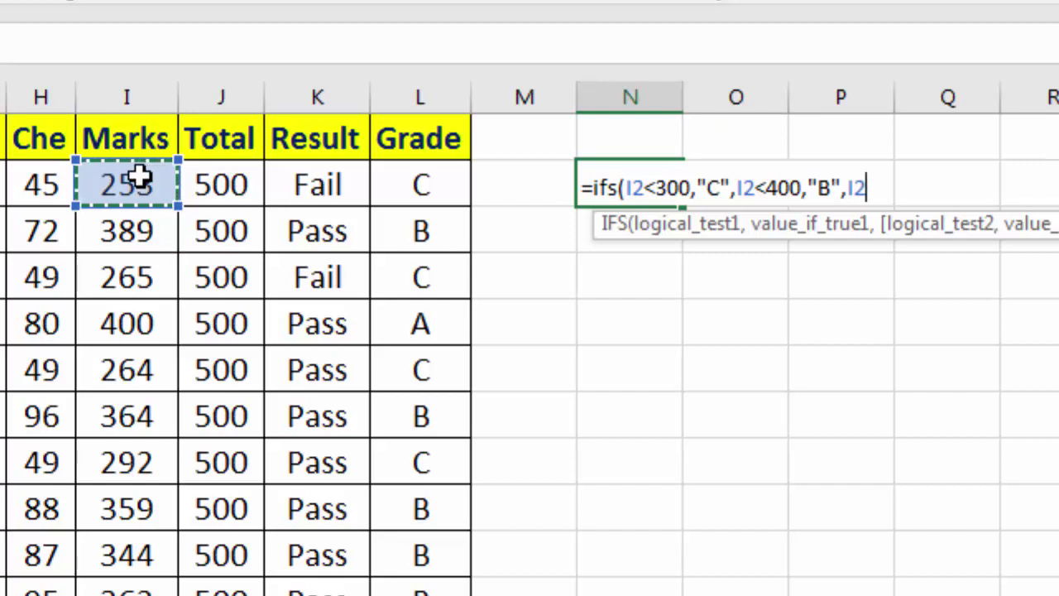
text(>)
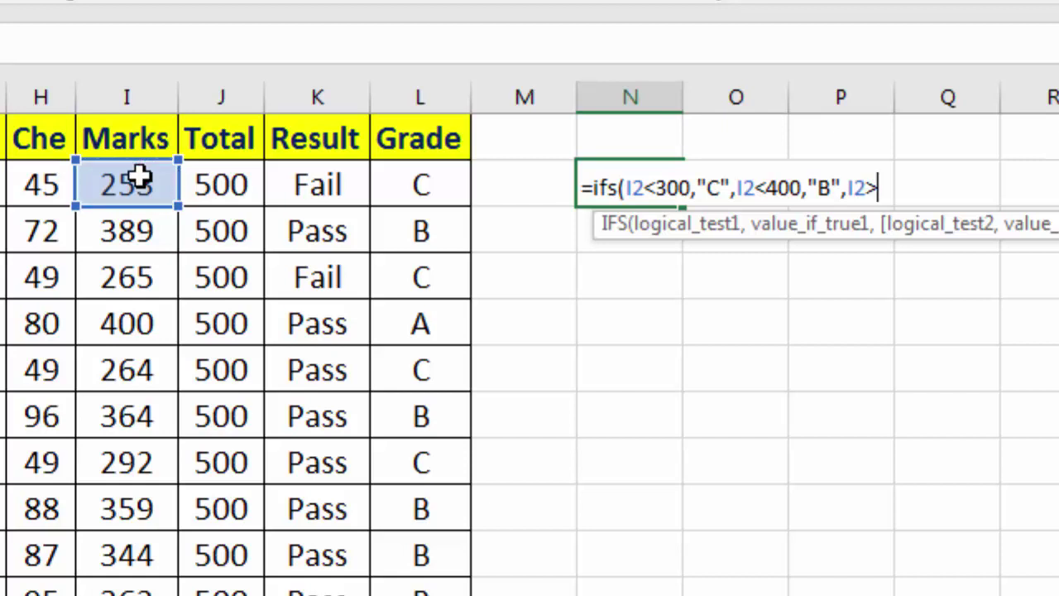
text(=)
text(400)
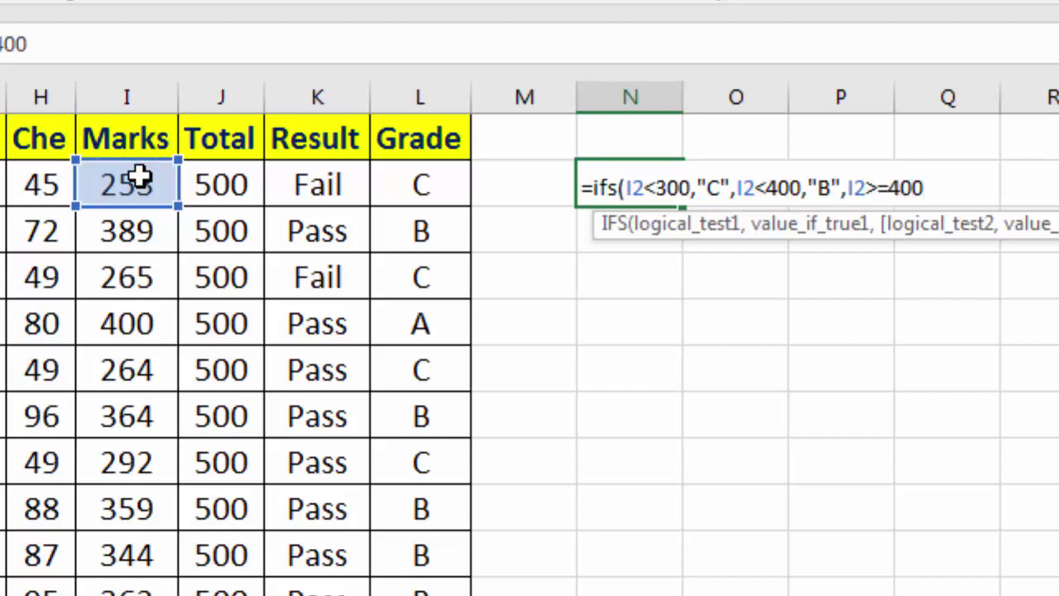
text(,")
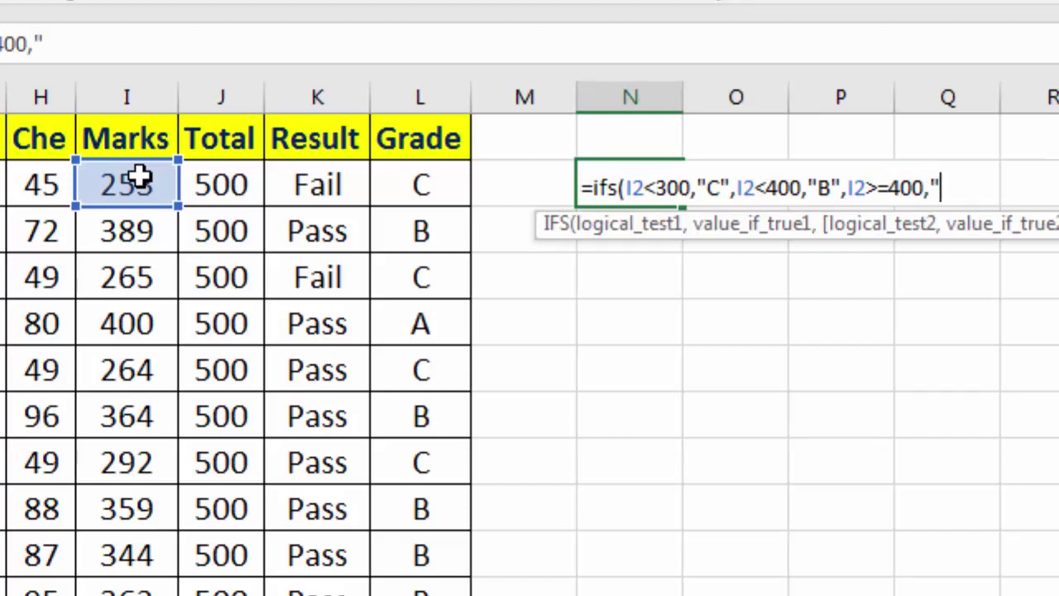
text(A"))
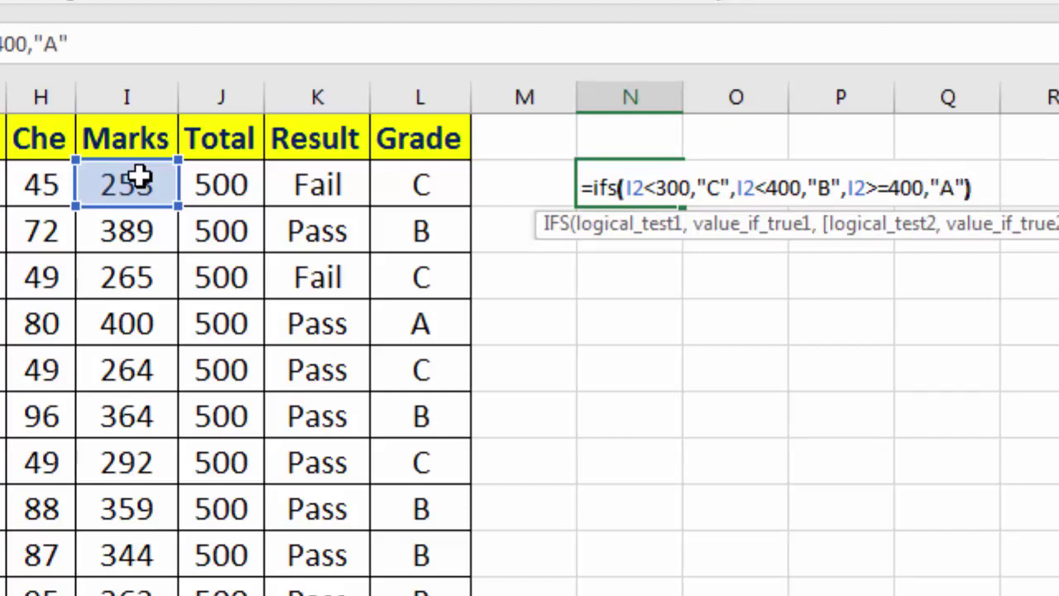
key(Return)
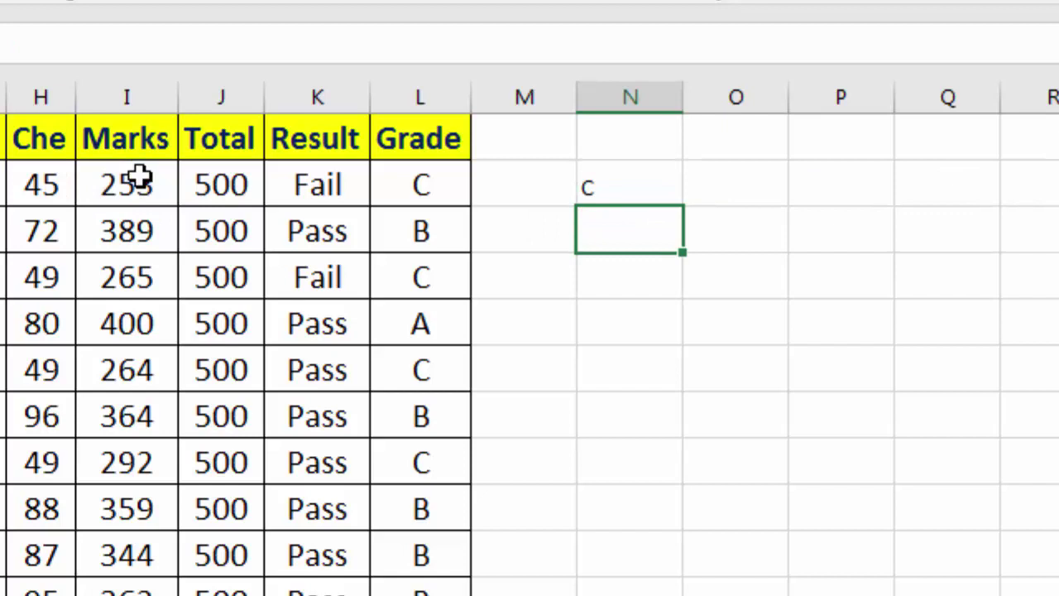
key(Up)
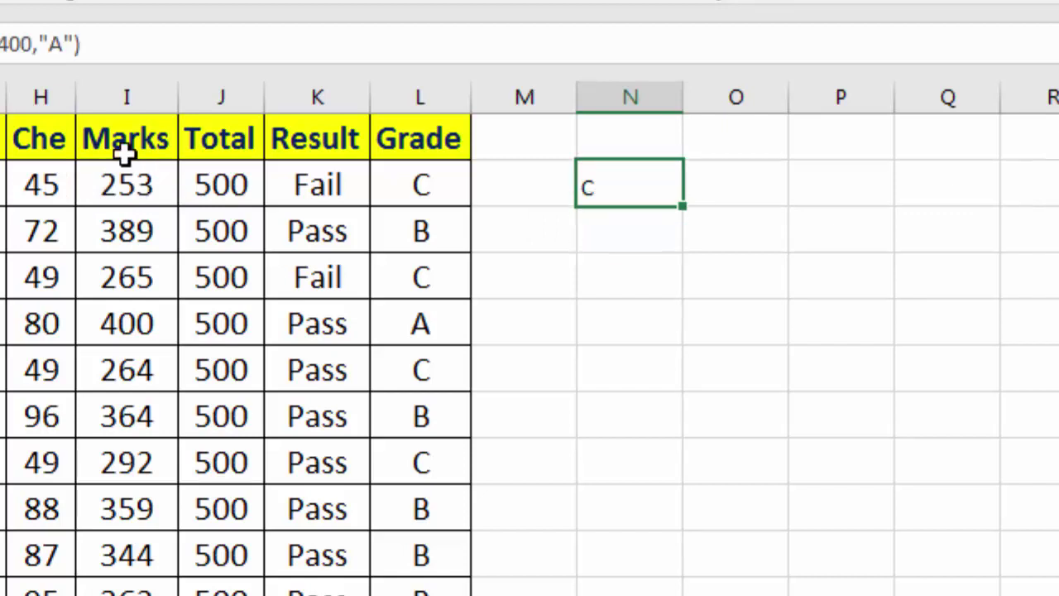
key(ctrl+shift+period)
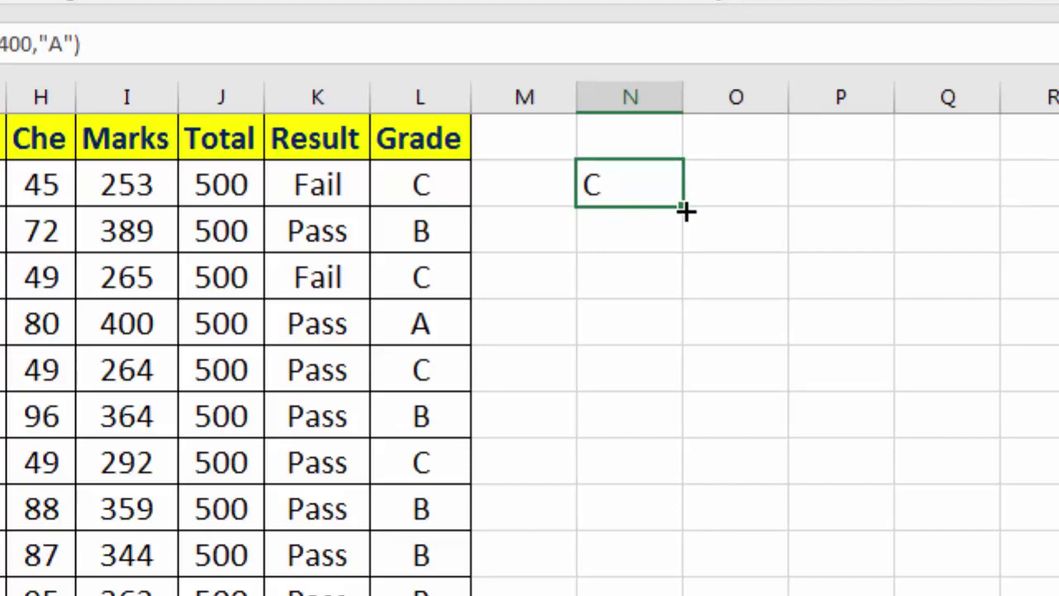
- Fill N2's IFS formula down column N and compare it with the nested IF in L2
mouse_move(687, 211)
mouse_down()
mouse_move(728, 595)
mouse_move(740, 508)
mouse_up()
scroll(740, 505, up, 2)
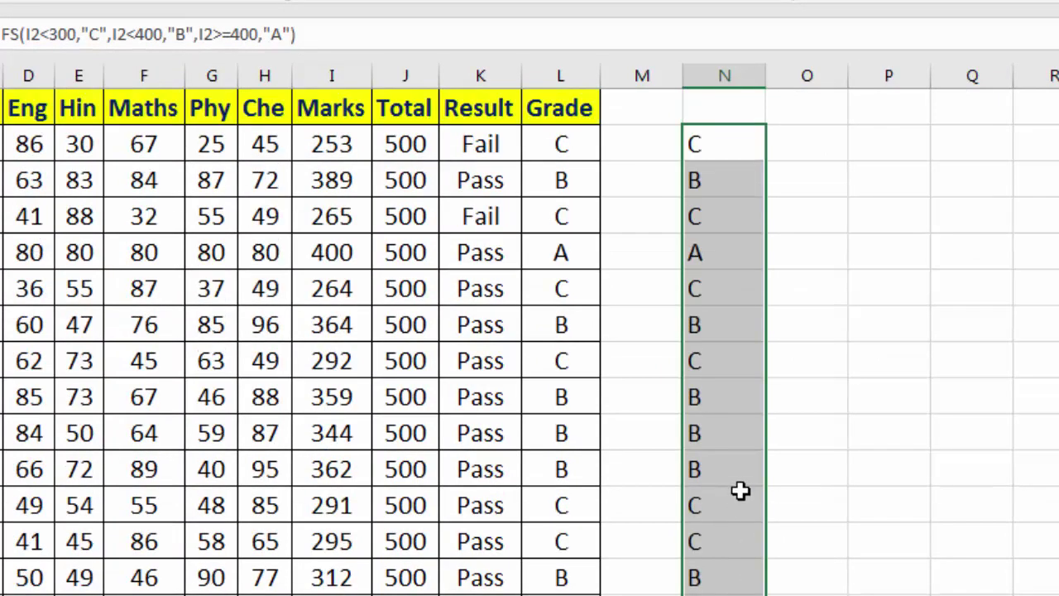
click(739, 293)
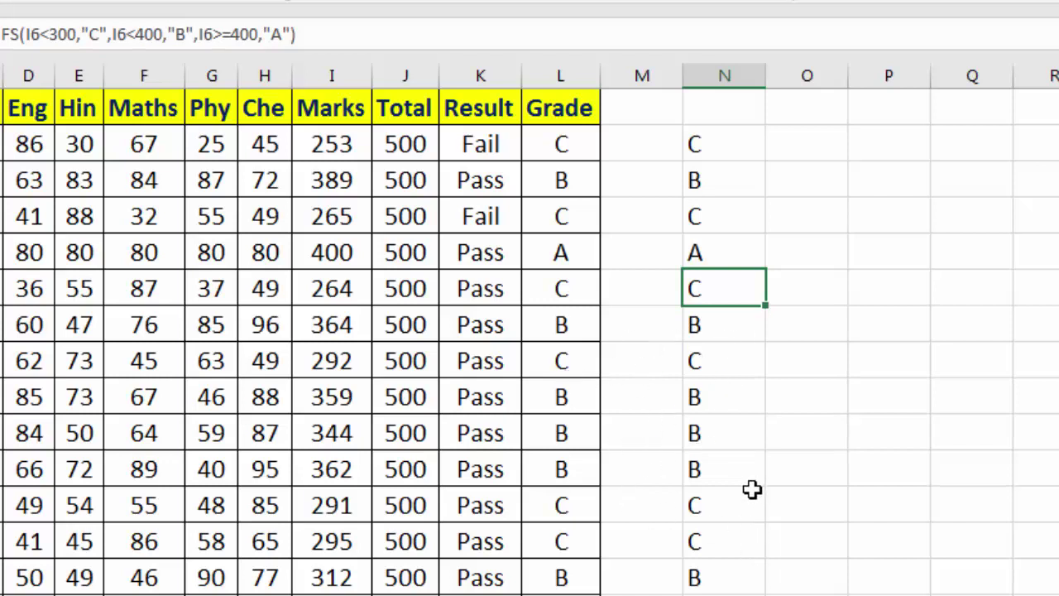
click(718, 155)
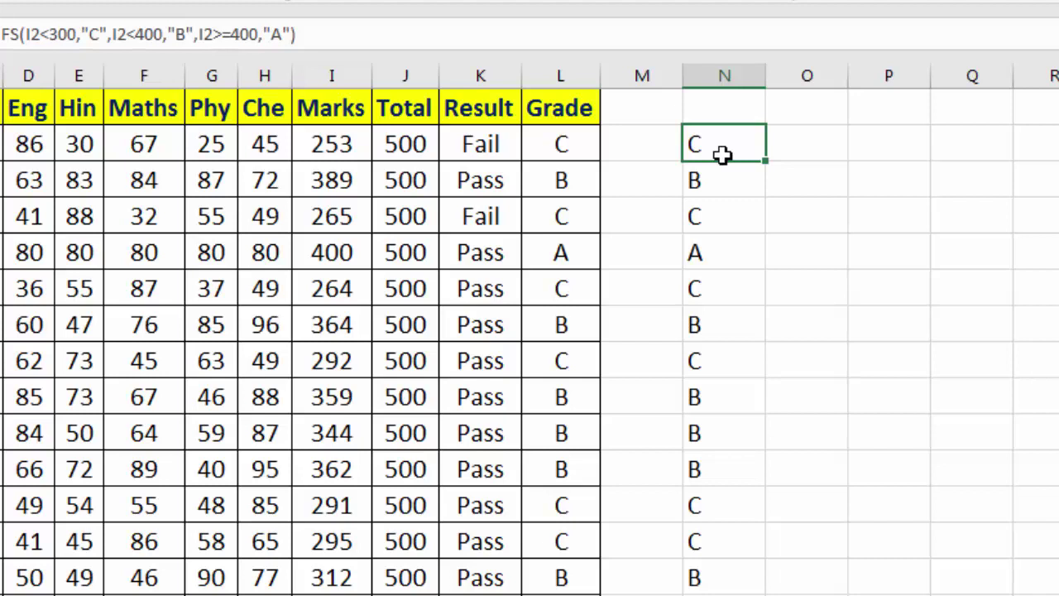
click(561, 145)
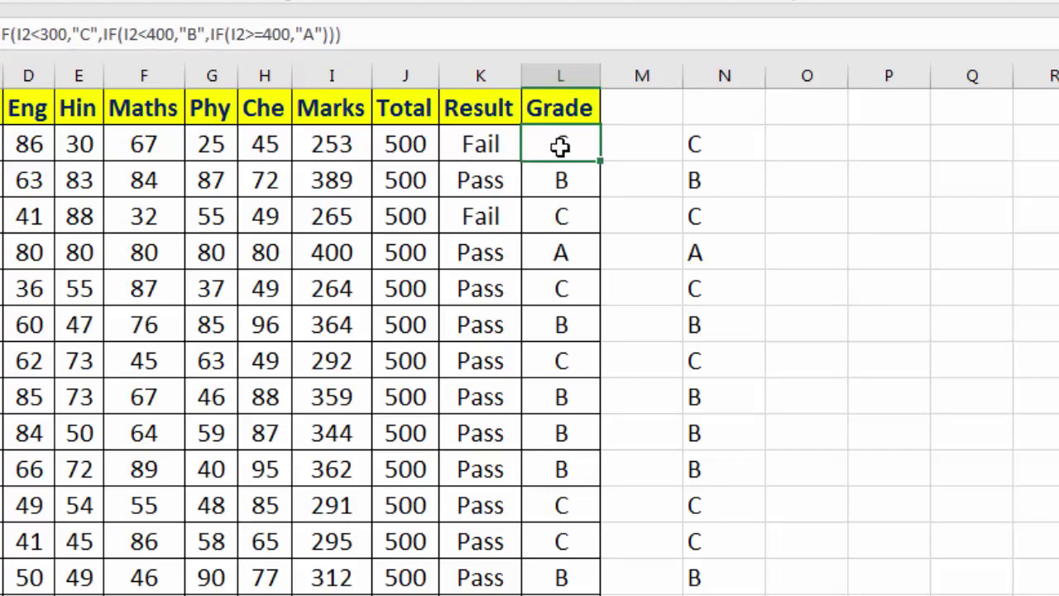
click(701, 147)
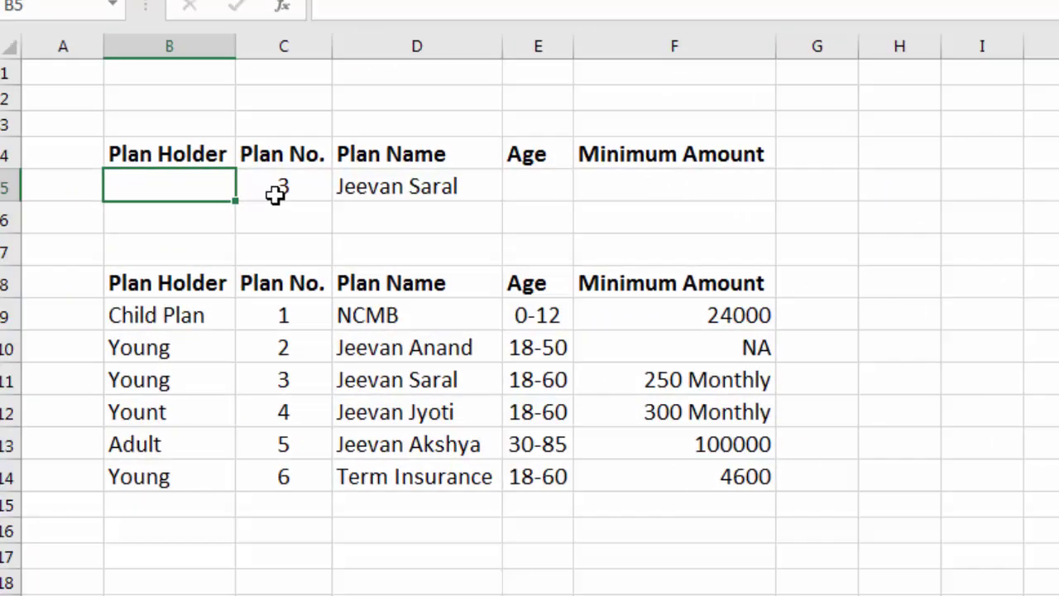
- Delete the 3 and Jeevan Saral entries in C5:D5 and review the plan lookup table
drag(285, 189, 368, 198)
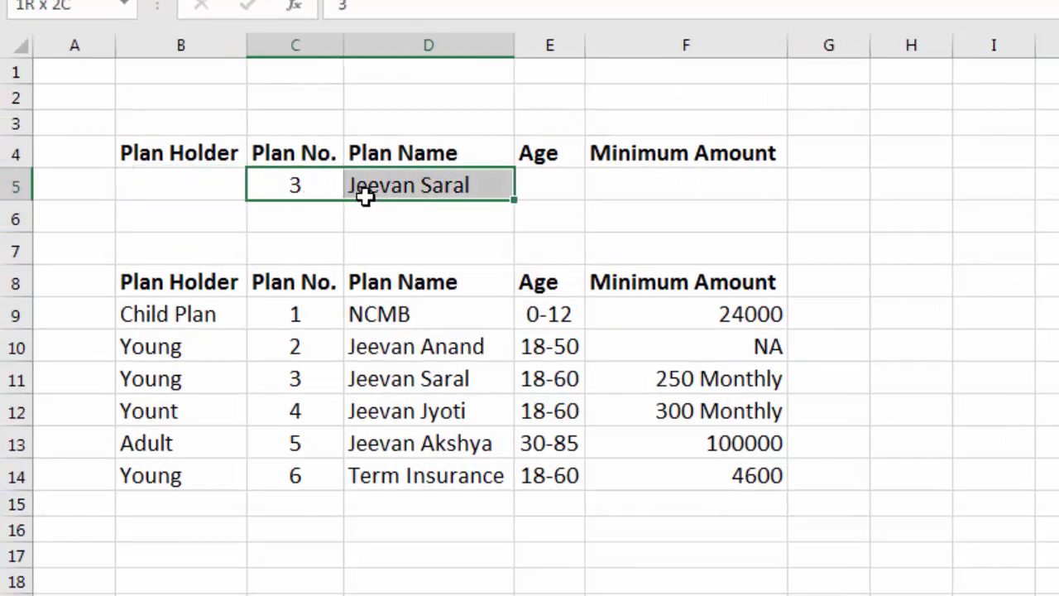
key(Delete)
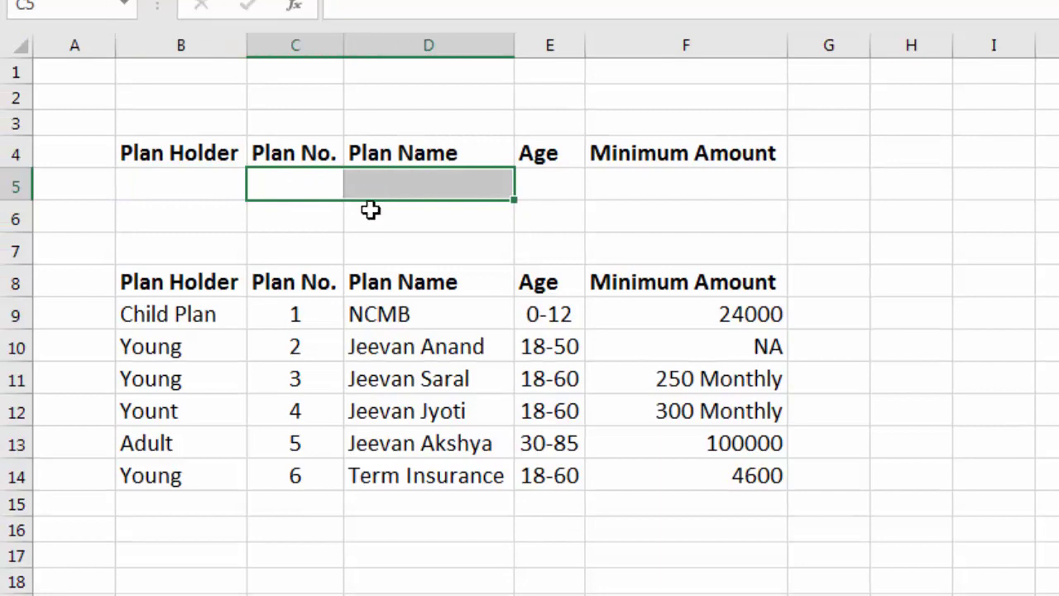
click(374, 230)
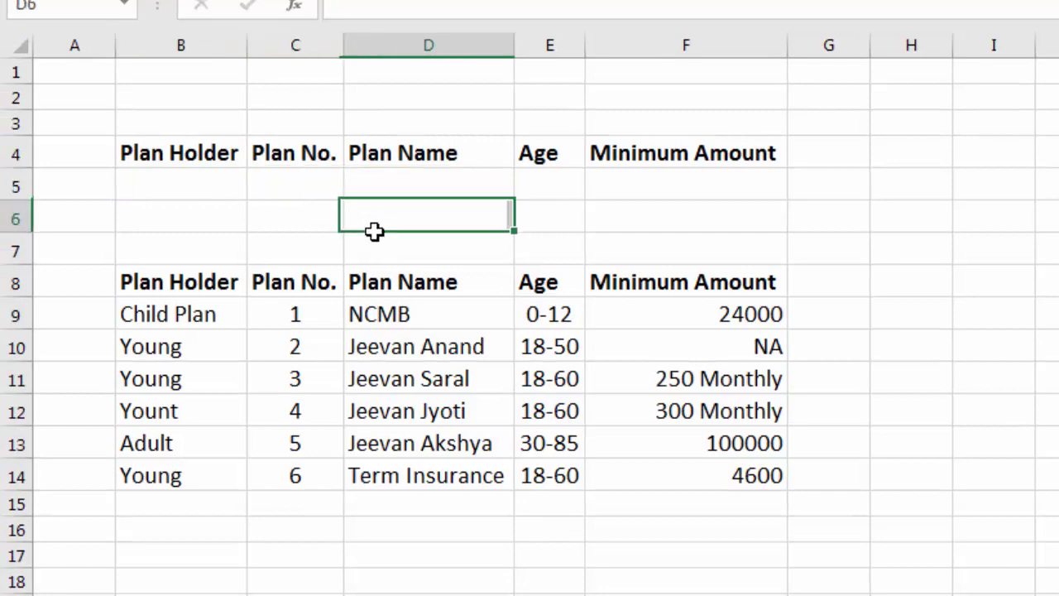
click(300, 319)
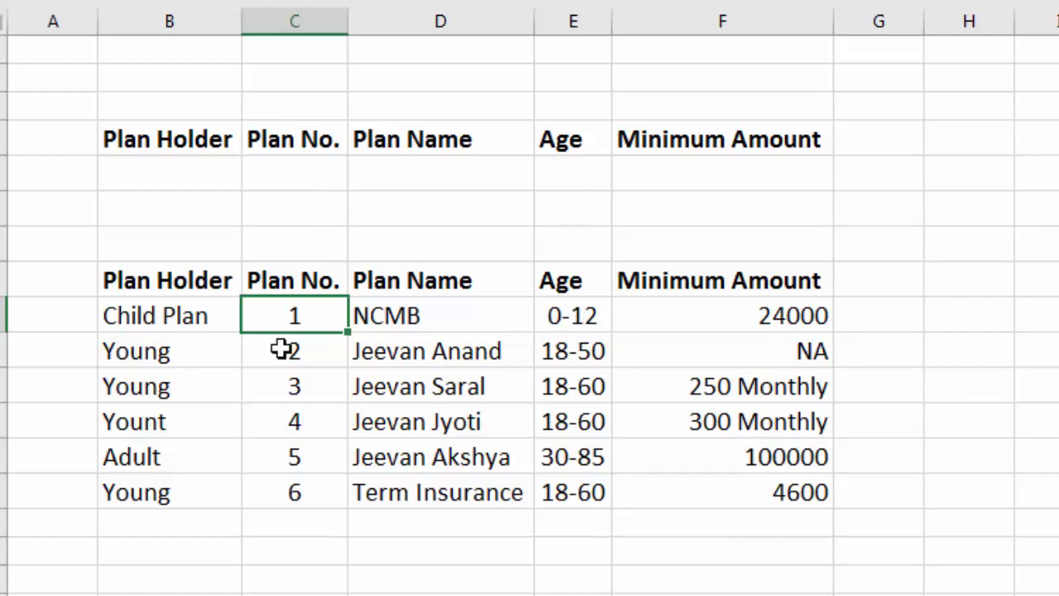
click(439, 321)
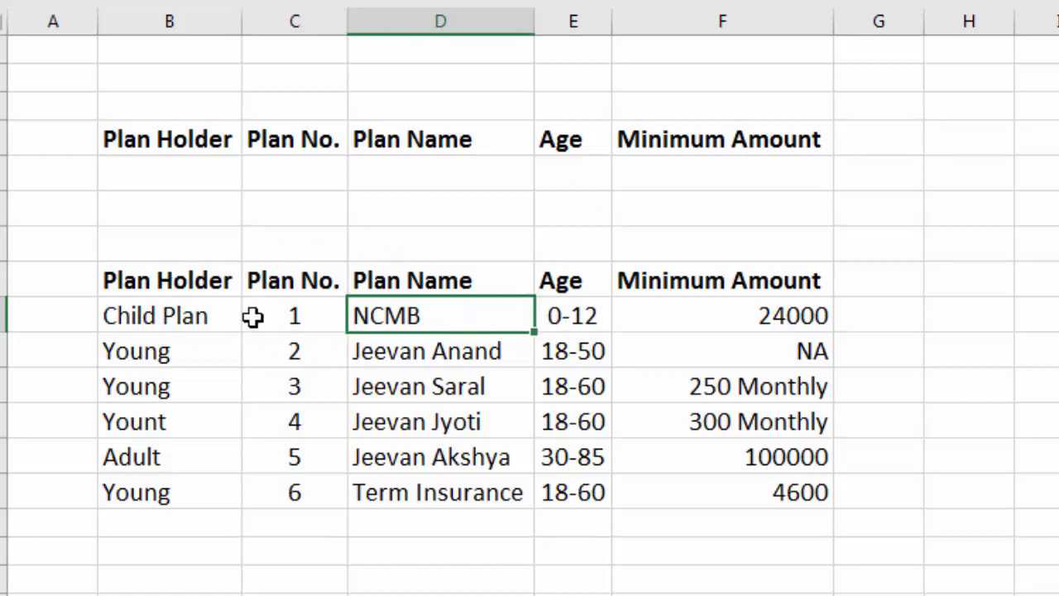
click(413, 354)
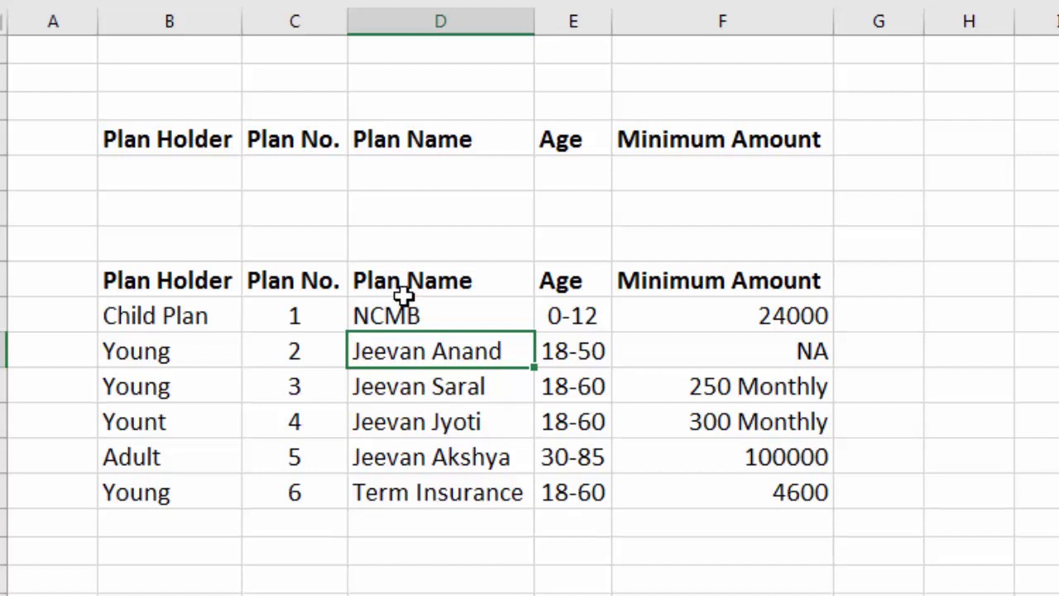
click(389, 178)
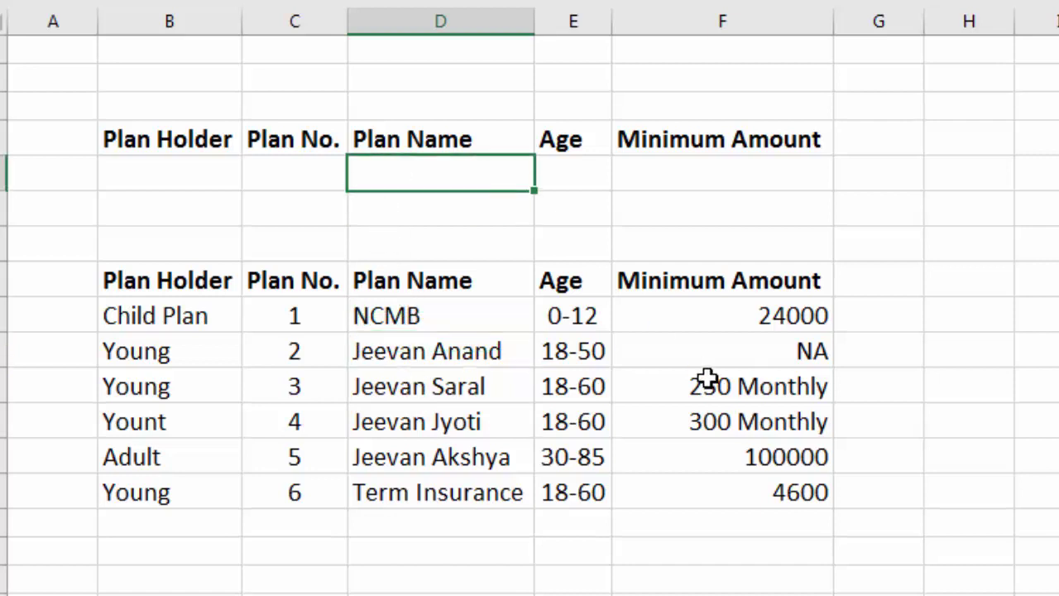
- In D5 start =SWITCH(C5, mapping plans 1–3 to NCMB, Jeevan Anand and Jeevan Saral
text(=)
text(switch)
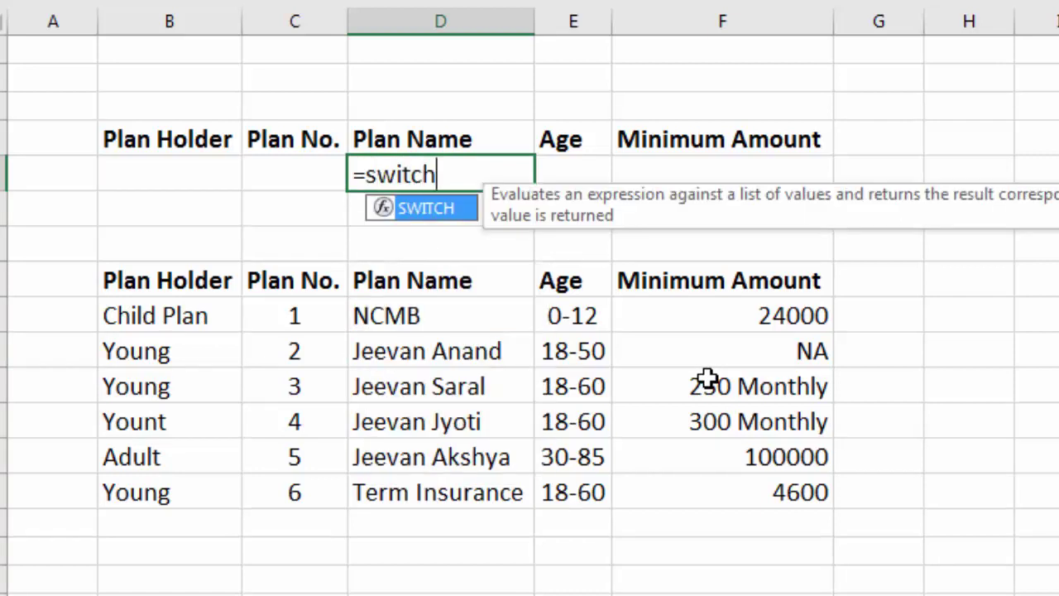
text(()
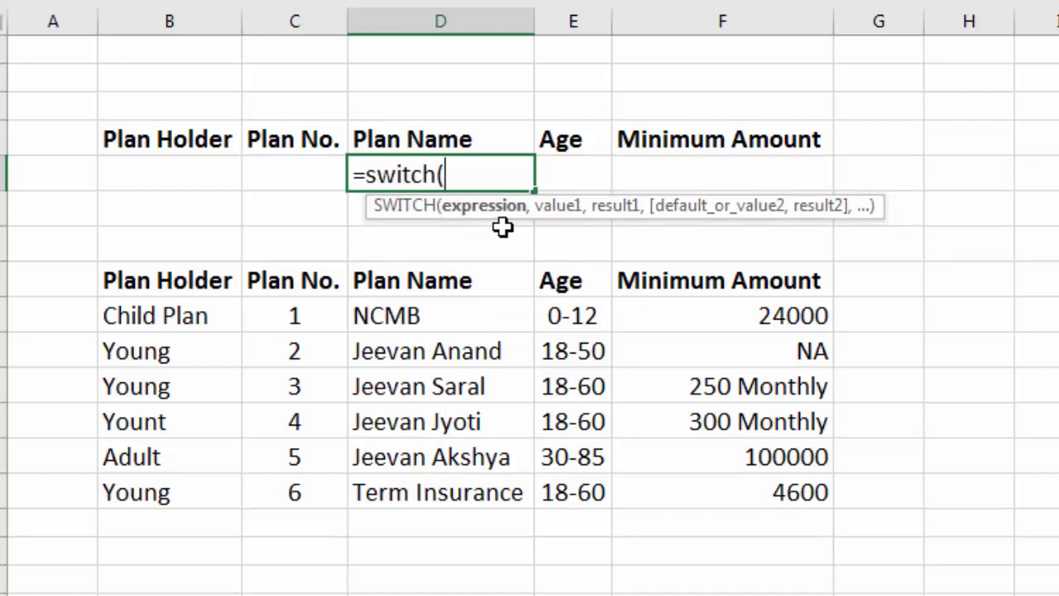
click(311, 173)
text(,)
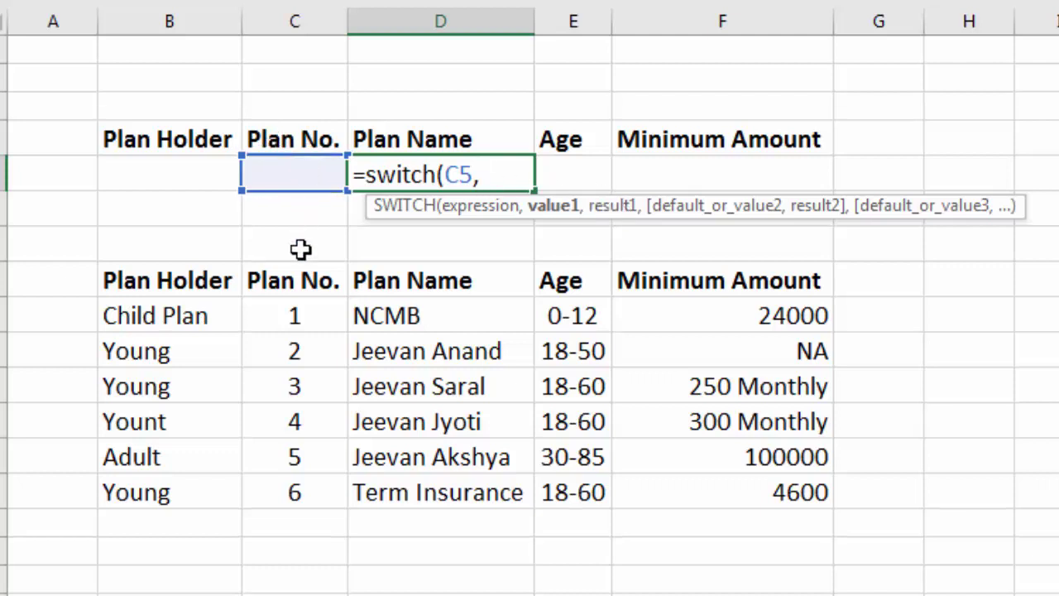
click(293, 312)
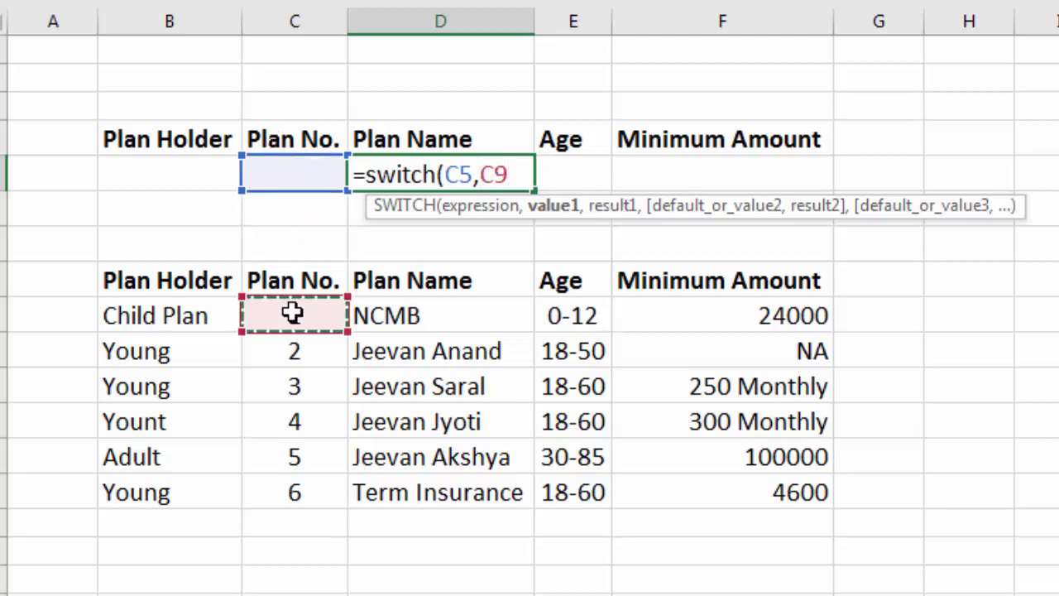
text(,)
click(411, 316)
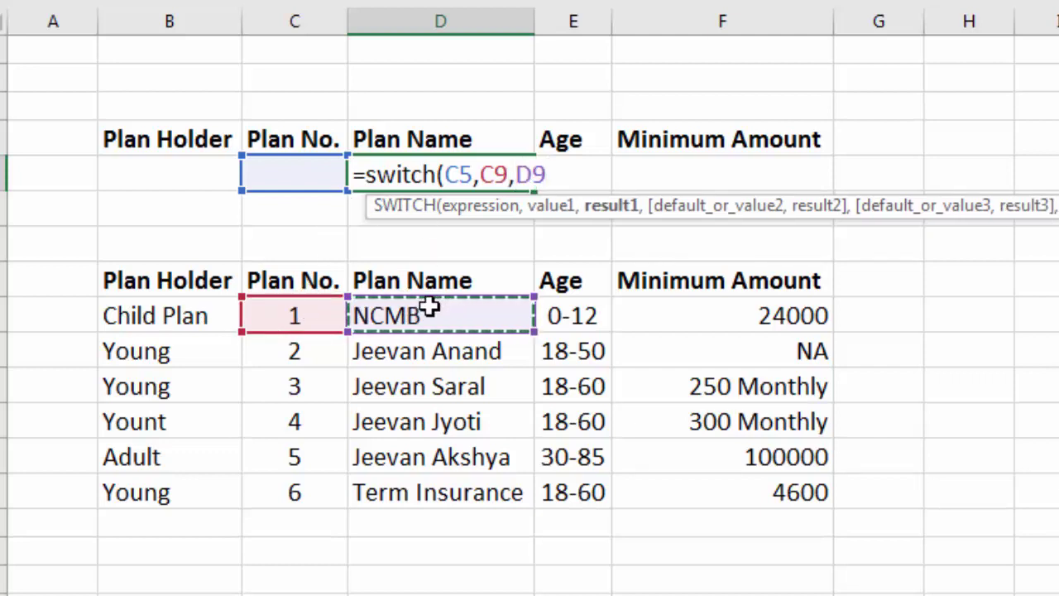
text(,)
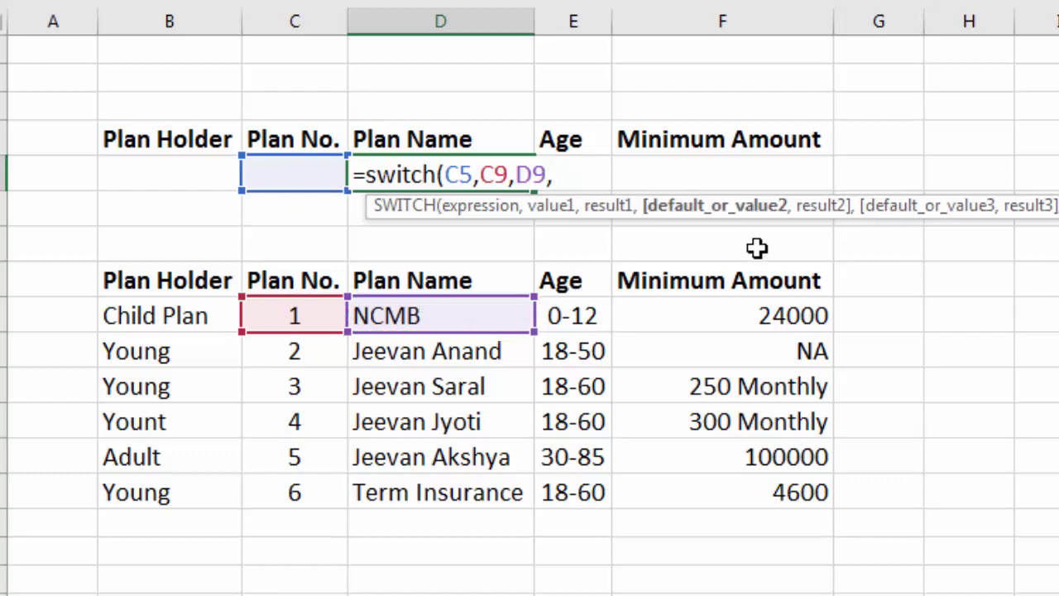
click(281, 354)
text(,)
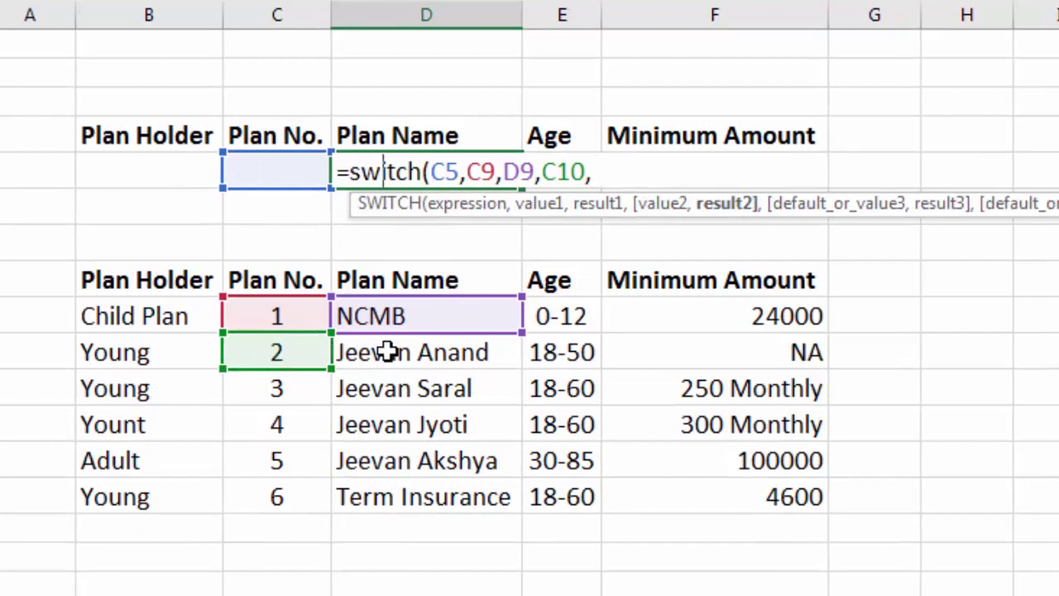
click(388, 352)
text(,)
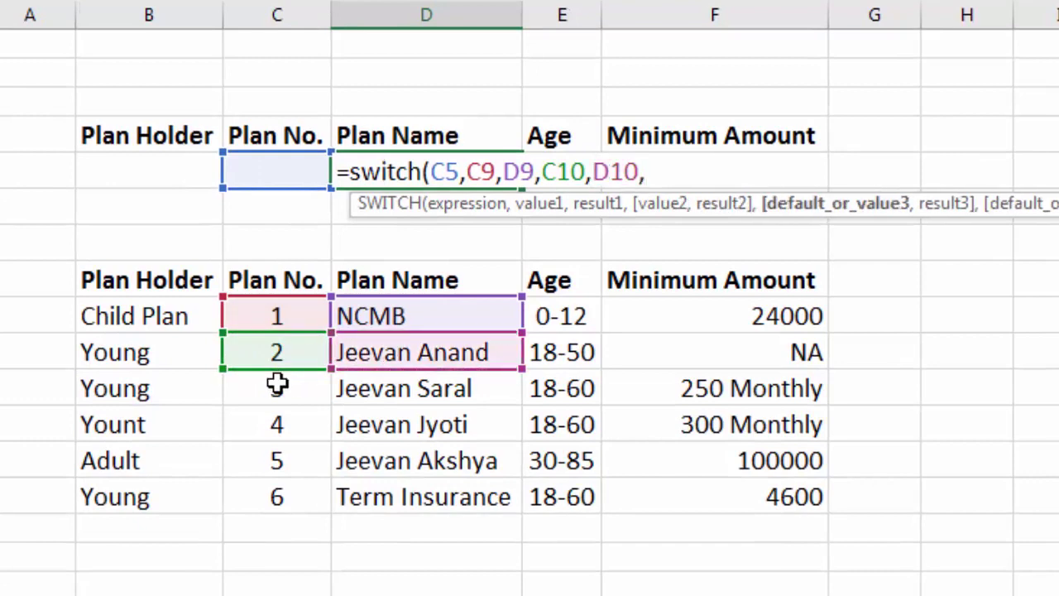
click(281, 382)
text(,)
click(339, 388)
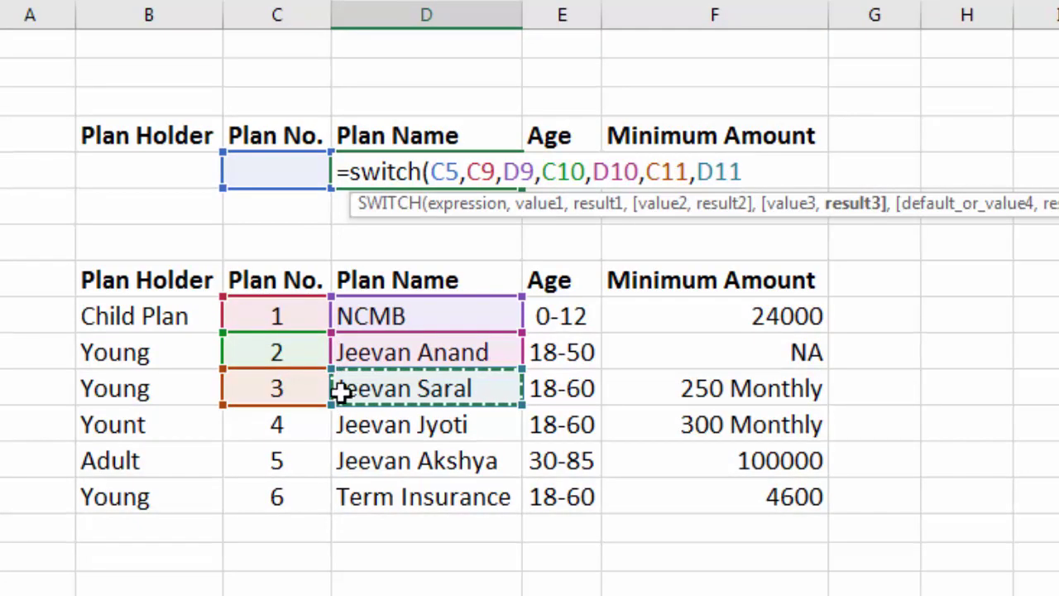
text(,)
- Add plans 4–6 mapping to Jeevan Jyoti, Jeevan Akshya and Term Insurance, and close the formula
click(265, 430)
text(,)
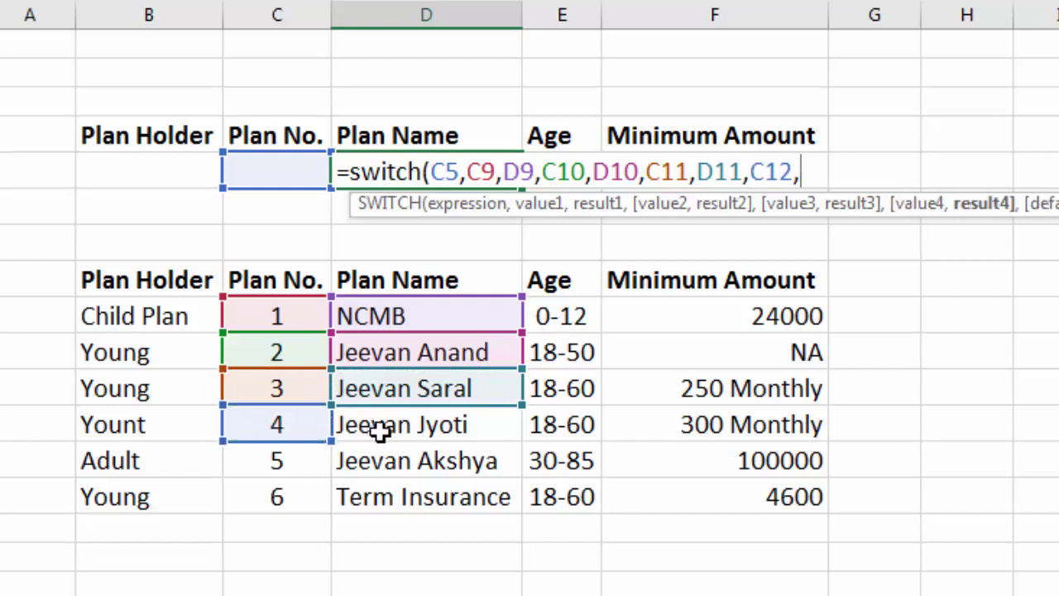
click(379, 429)
text(,)
click(274, 463)
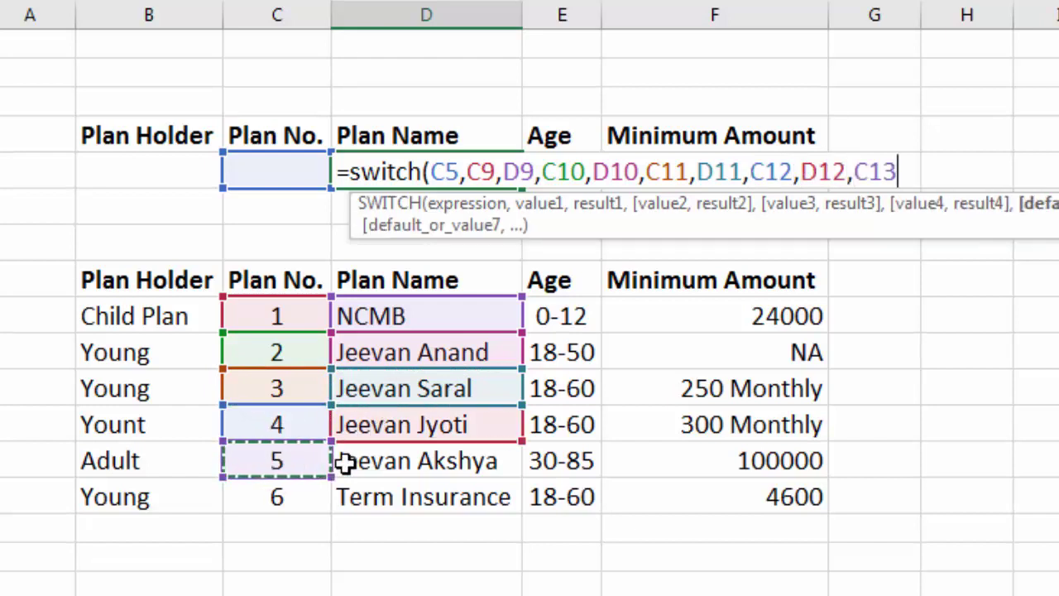
text(,)
click(376, 464)
text(,)
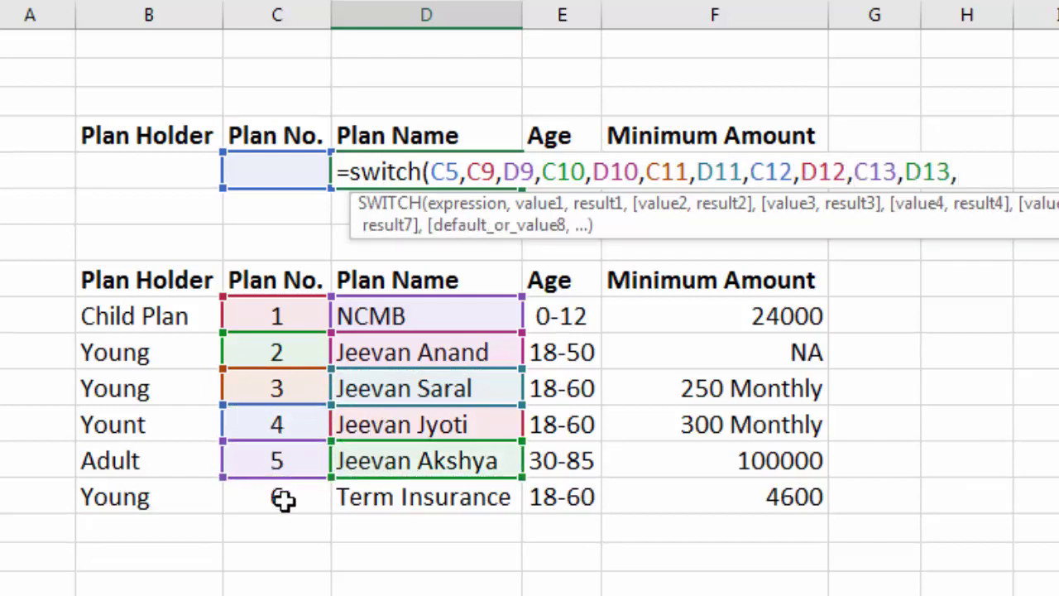
click(284, 501)
text(,)
click(377, 499)
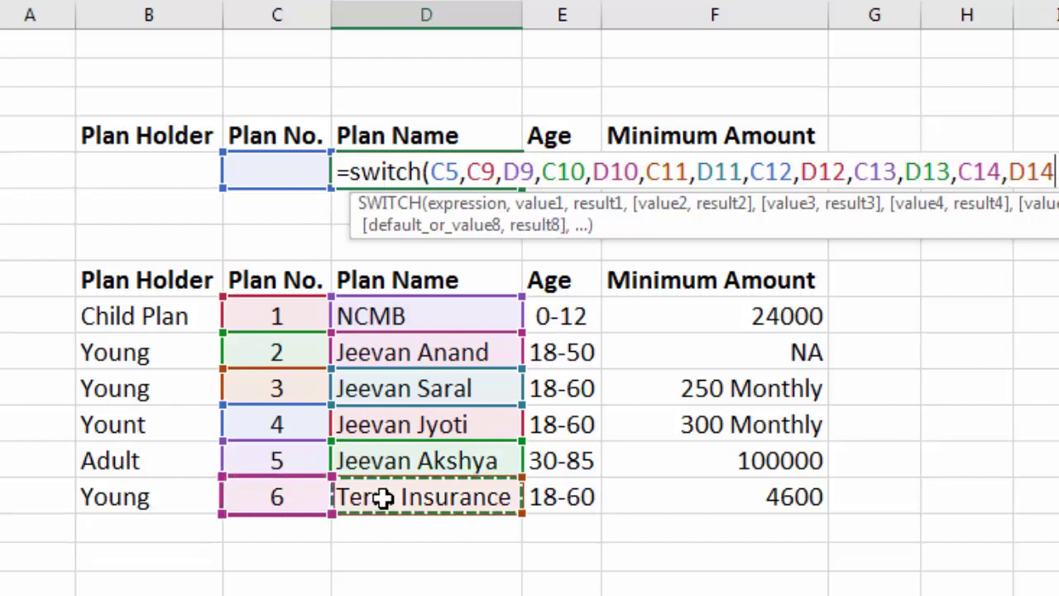
text())
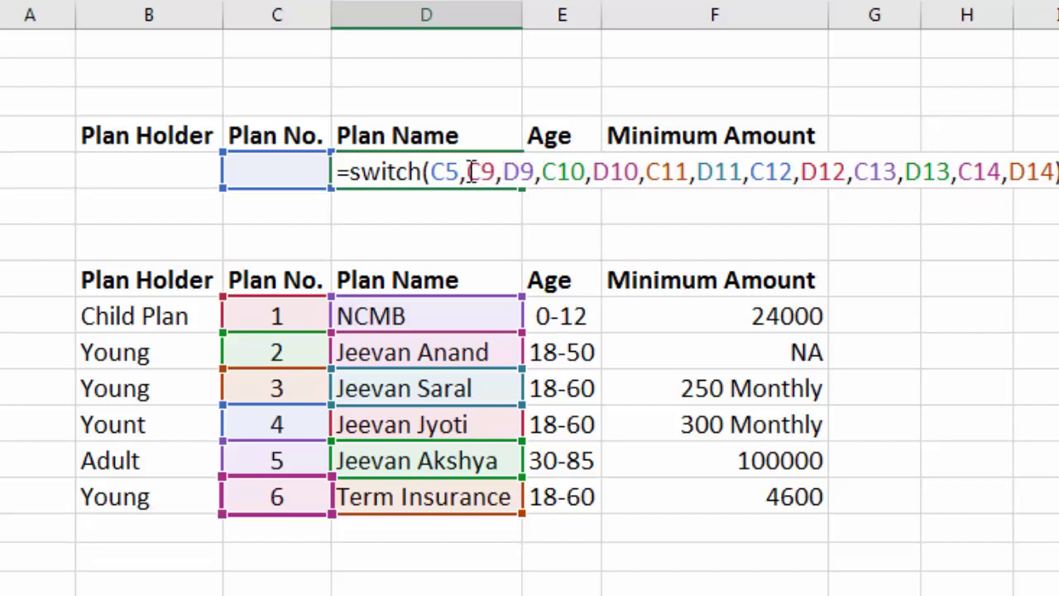
- Make the C9:D14 references absolute with F4 and enter the Plan Name formula in D5
mouse_move(488, 171)
mouse_down()
mouse_move(1058, 171)
mouse_move(1025, 202)
mouse_up()
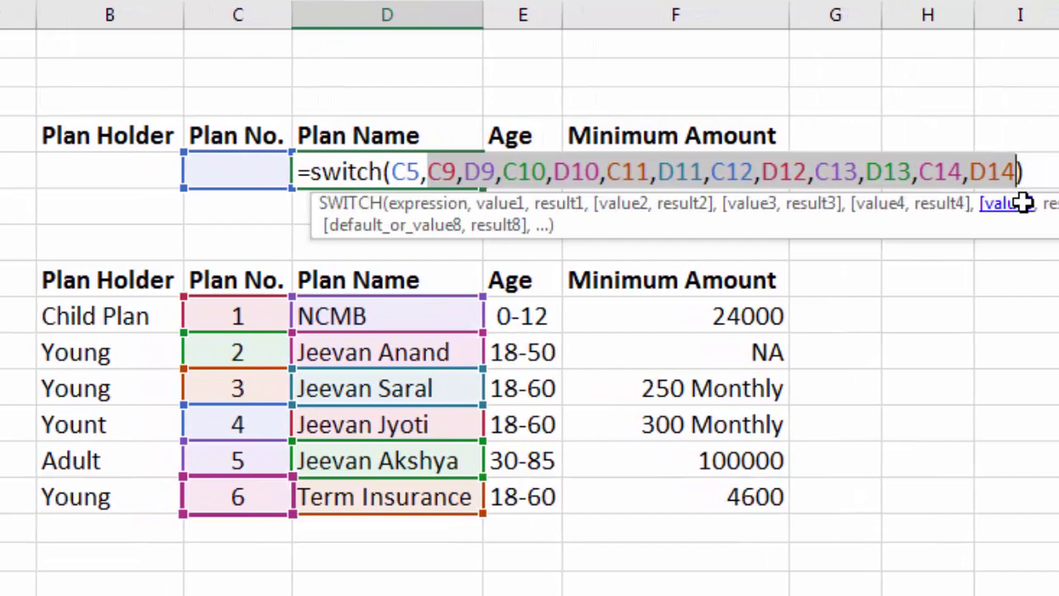
key(F4)
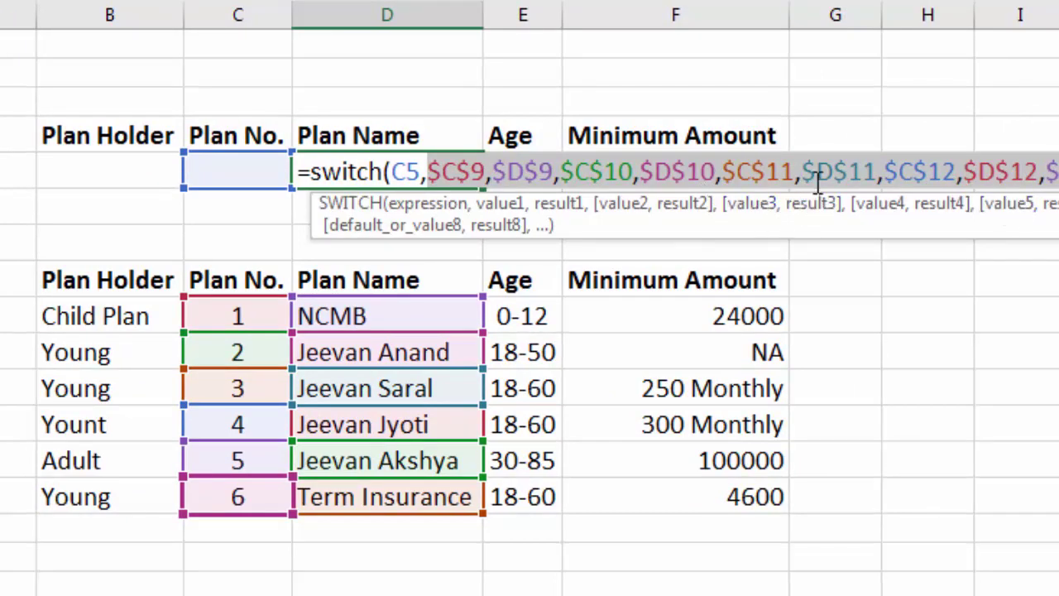
key(Return)
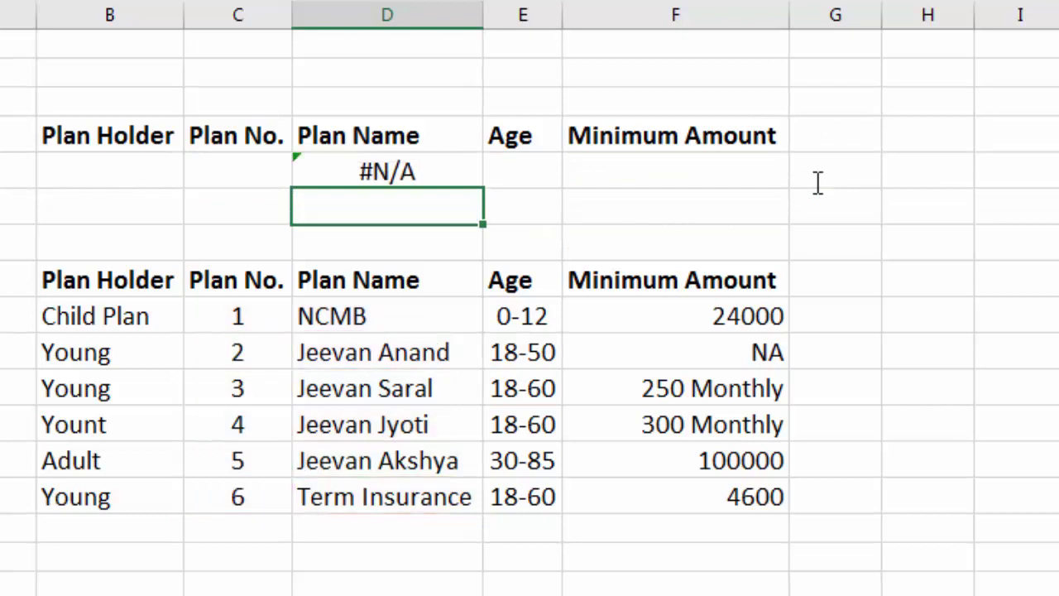
key(Up)
key(Right)
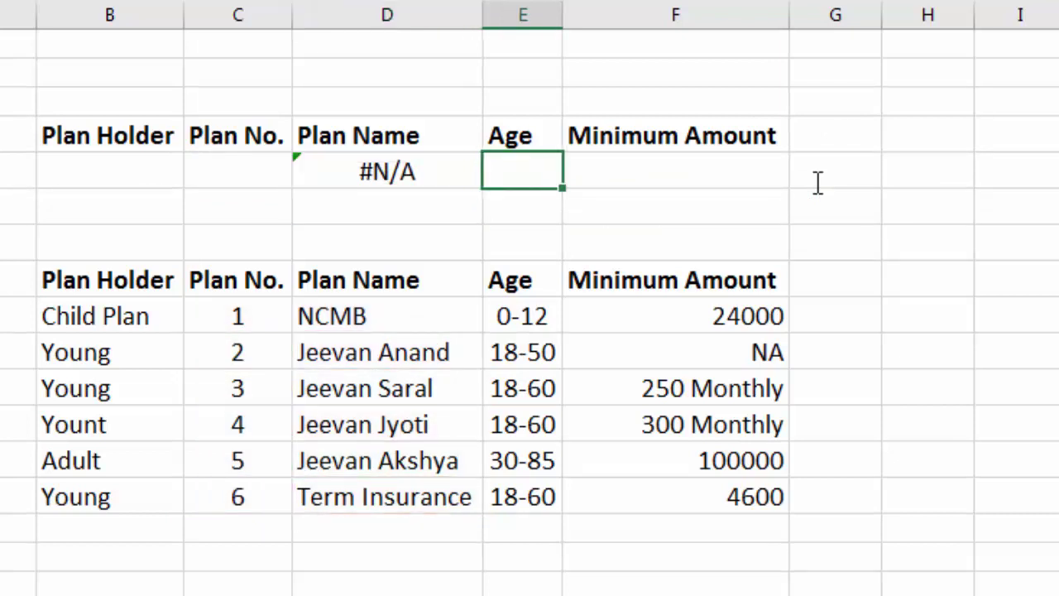
- In F5 begin =SWITCH(C5, mapping plan 1 to 24000 and plan 2 to NA
key(Right)
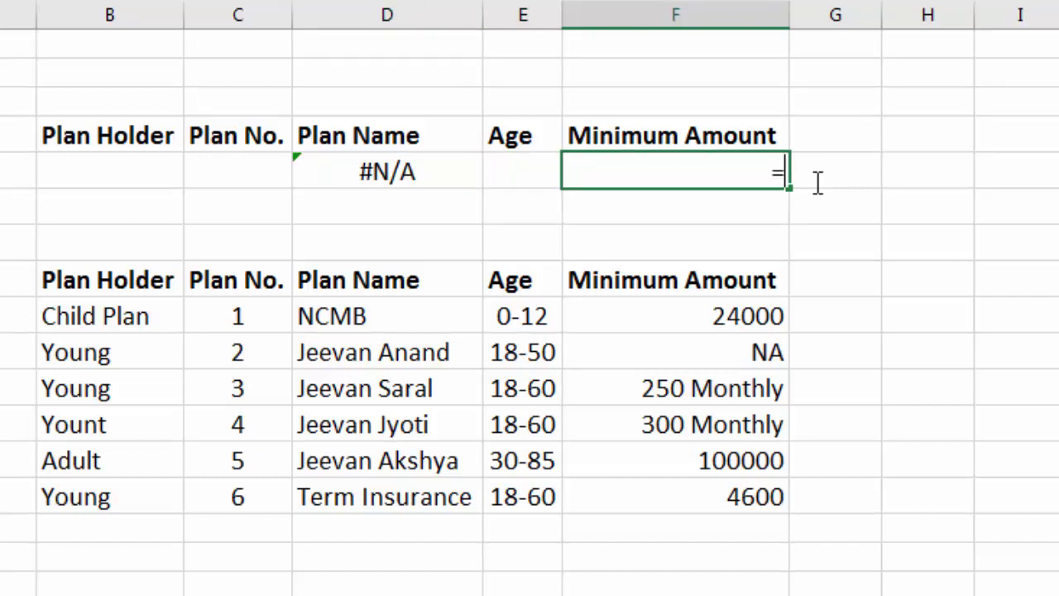
text(switch)
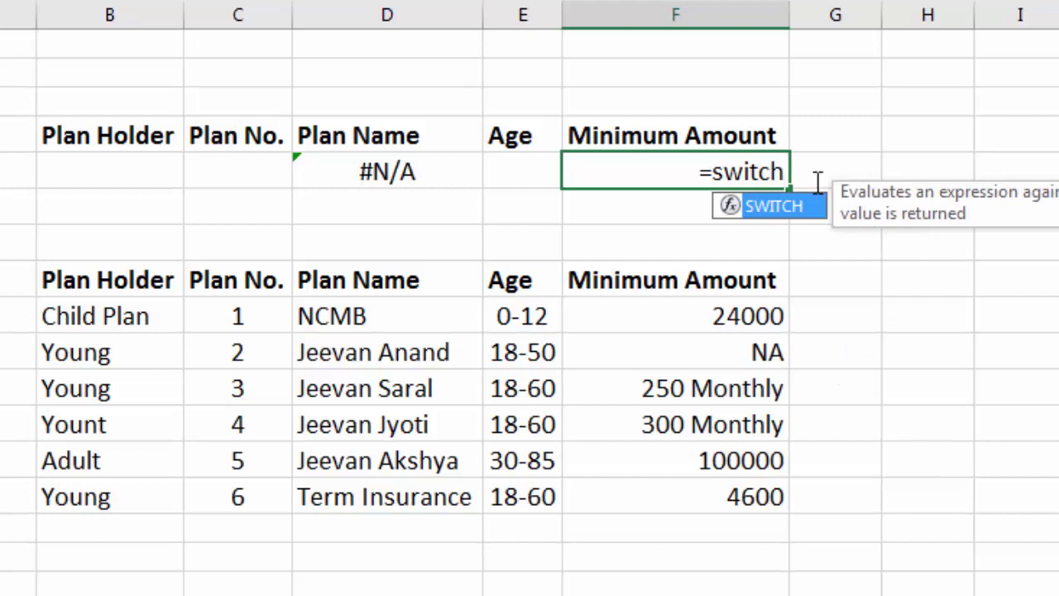
text(()
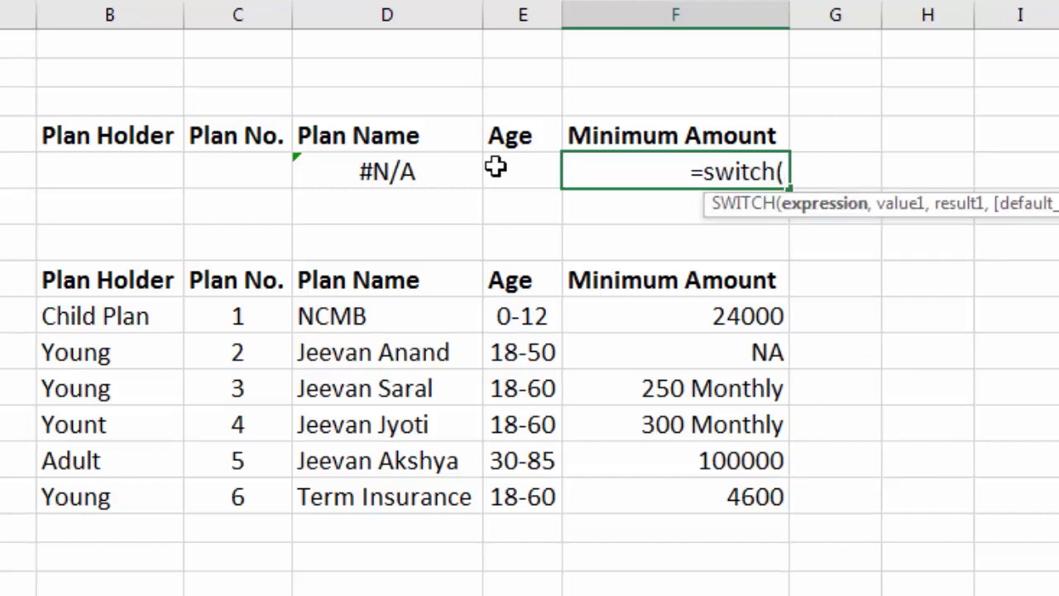
click(252, 168)
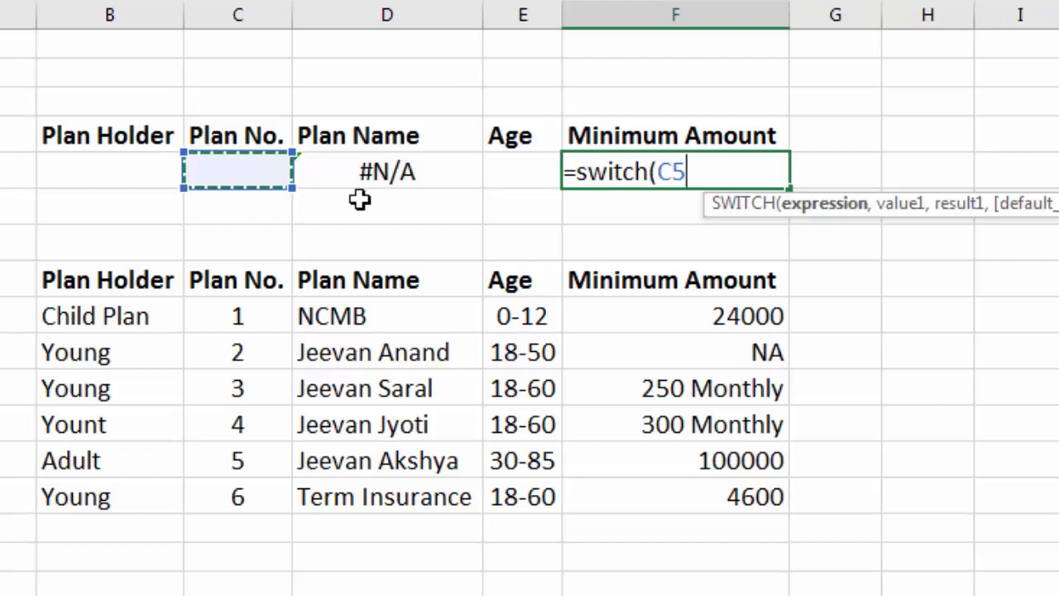
text(,)
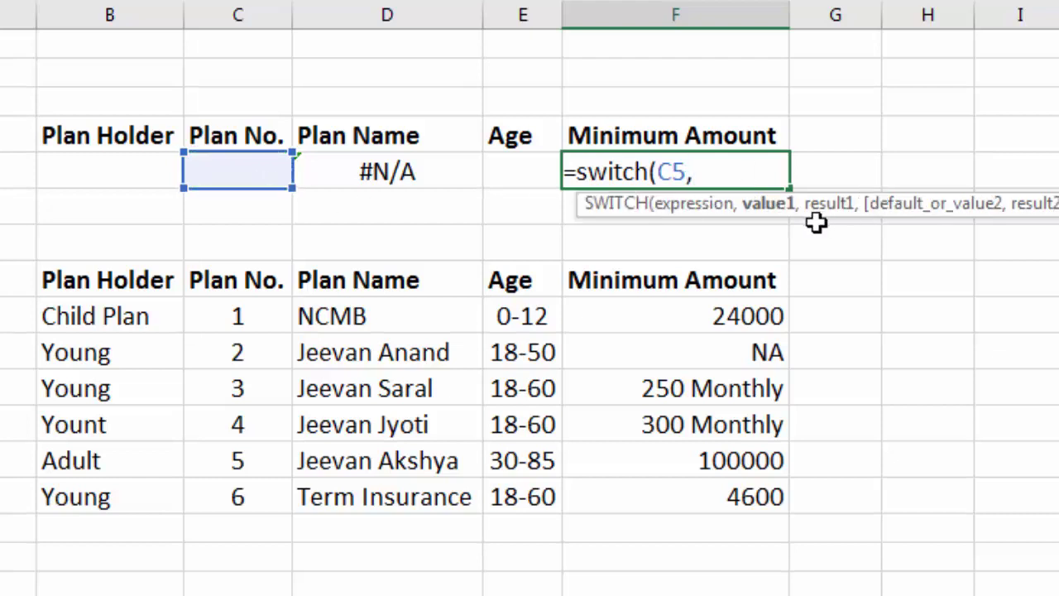
click(244, 308)
text(,)
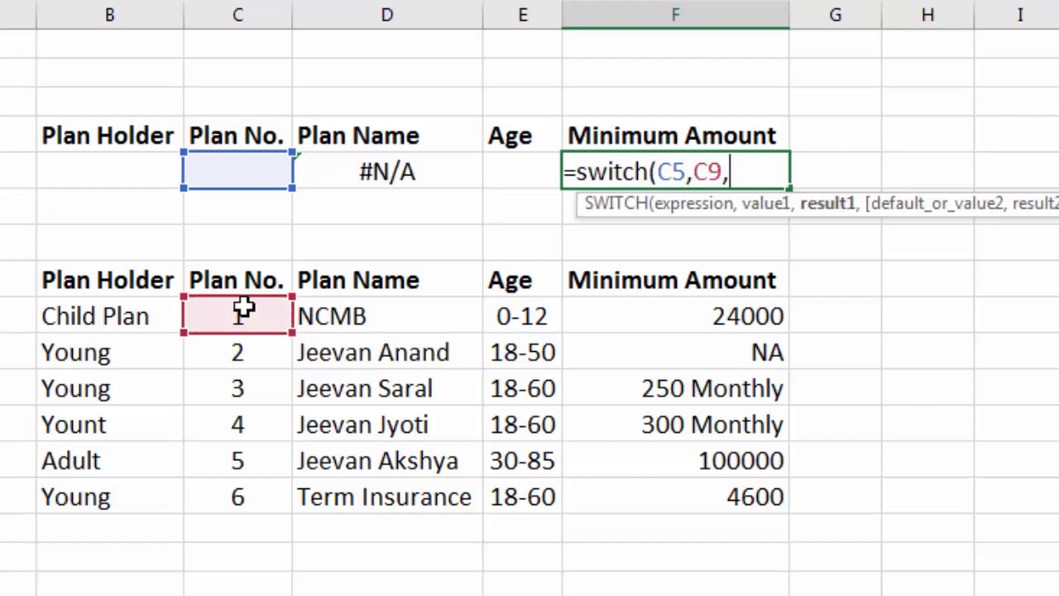
click(672, 309)
text(,)
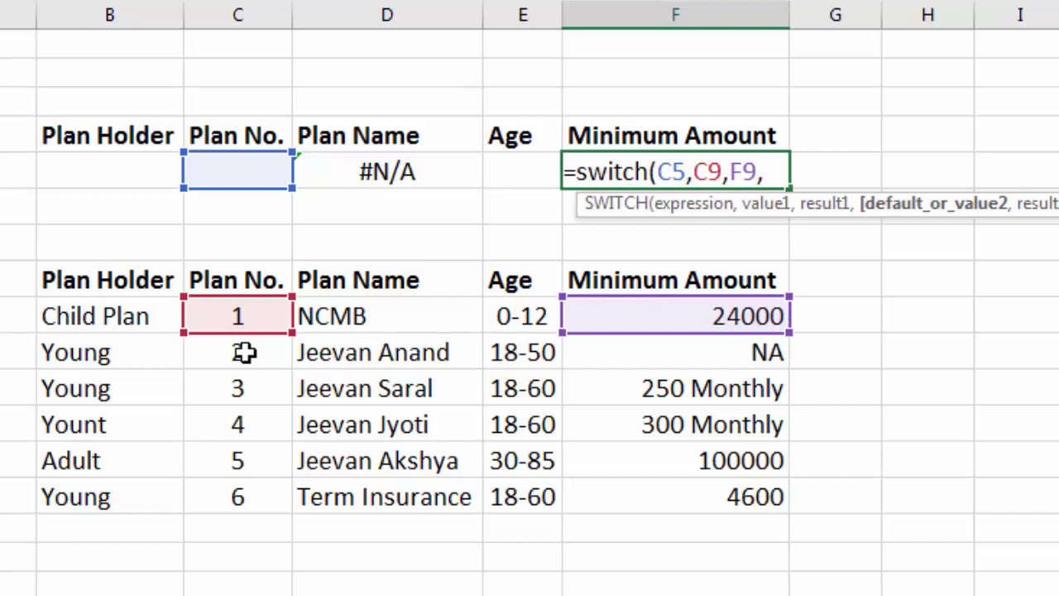
click(244, 352)
text(,)
click(607, 354)
text(,)
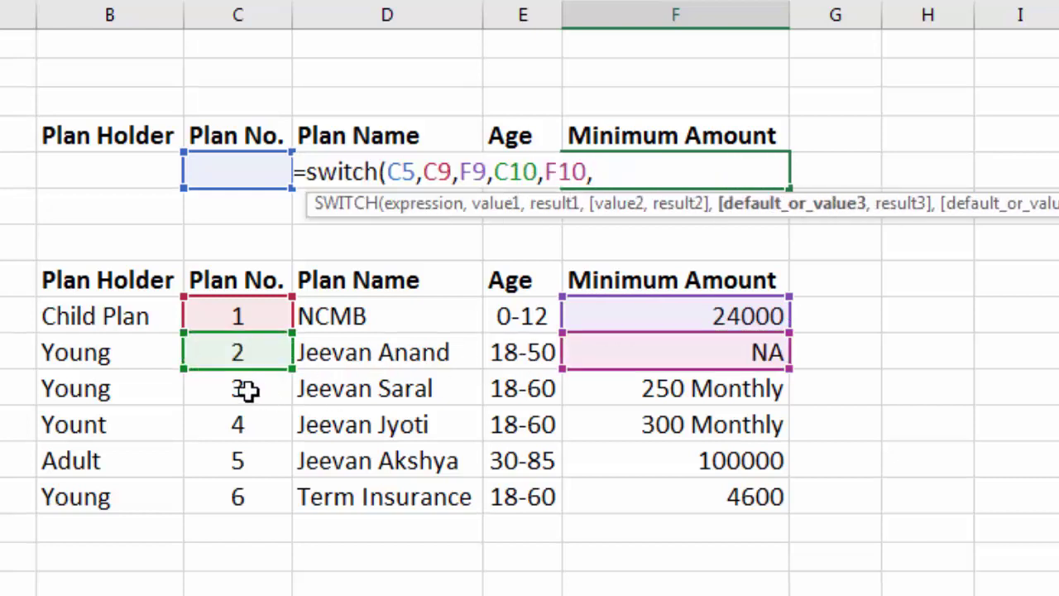
- Add plans 3–6 mapping to 250 Monthly, 300 Monthly, 100000 and 4600, then close the formula
click(247, 392)
text(,)
click(602, 396)
text(,)
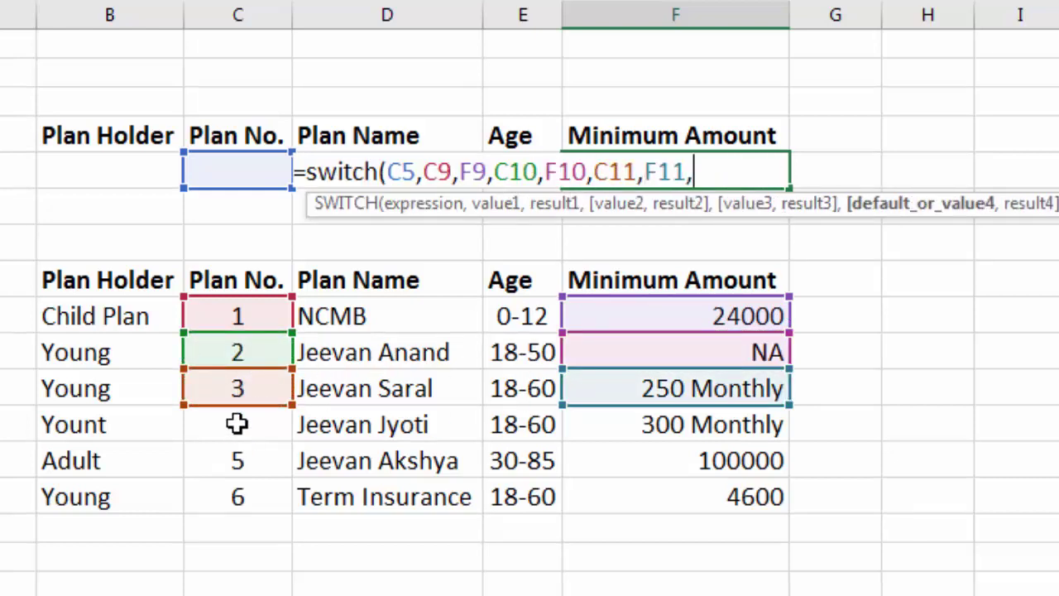
click(239, 425)
text(,)
click(629, 428)
text(,)
click(235, 462)
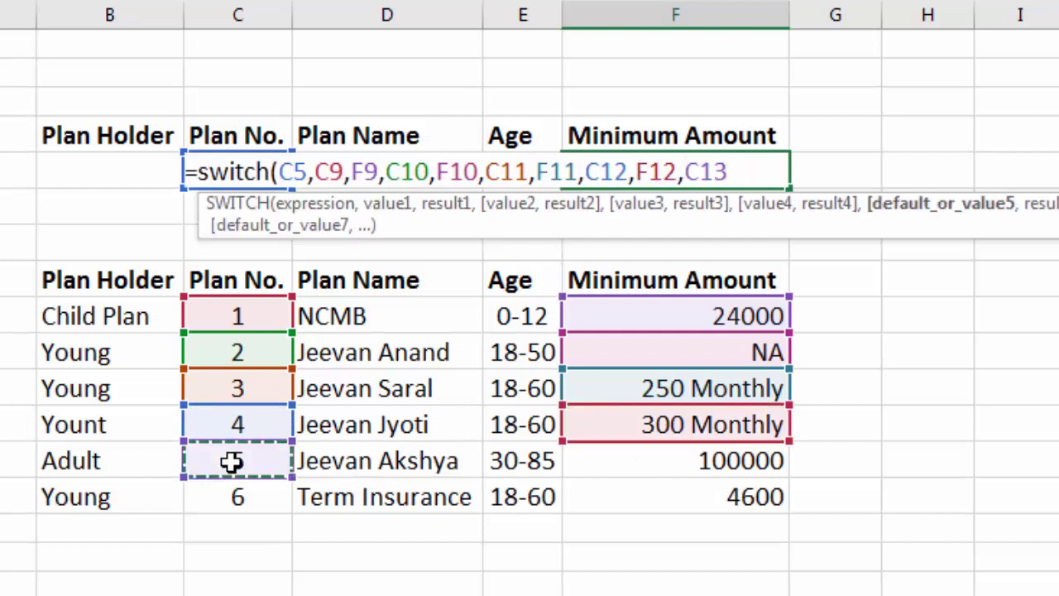
text(,)
click(660, 462)
text(,)
click(261, 499)
text(,)
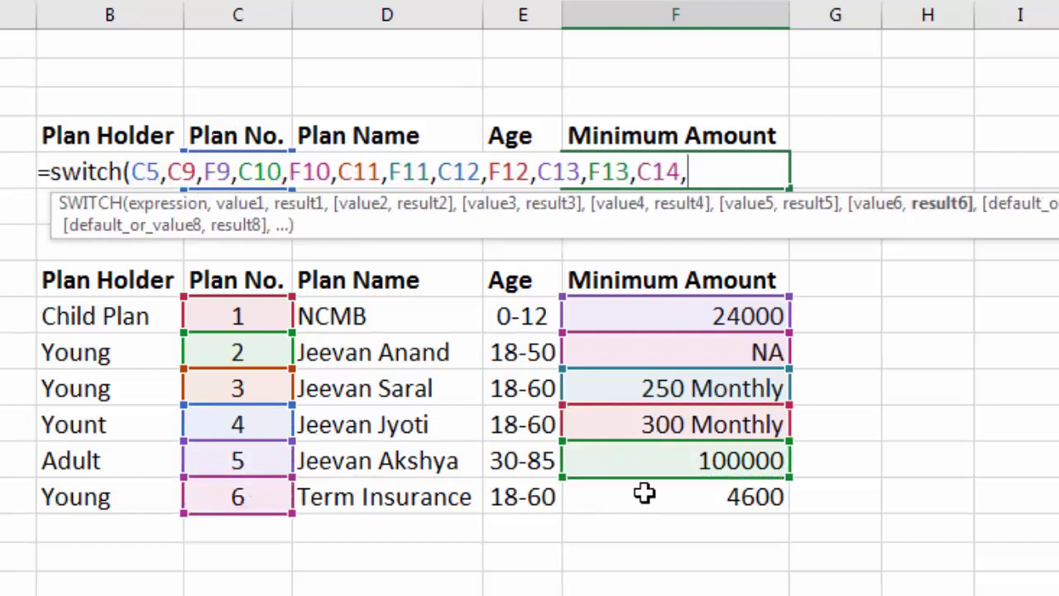
click(645, 494)
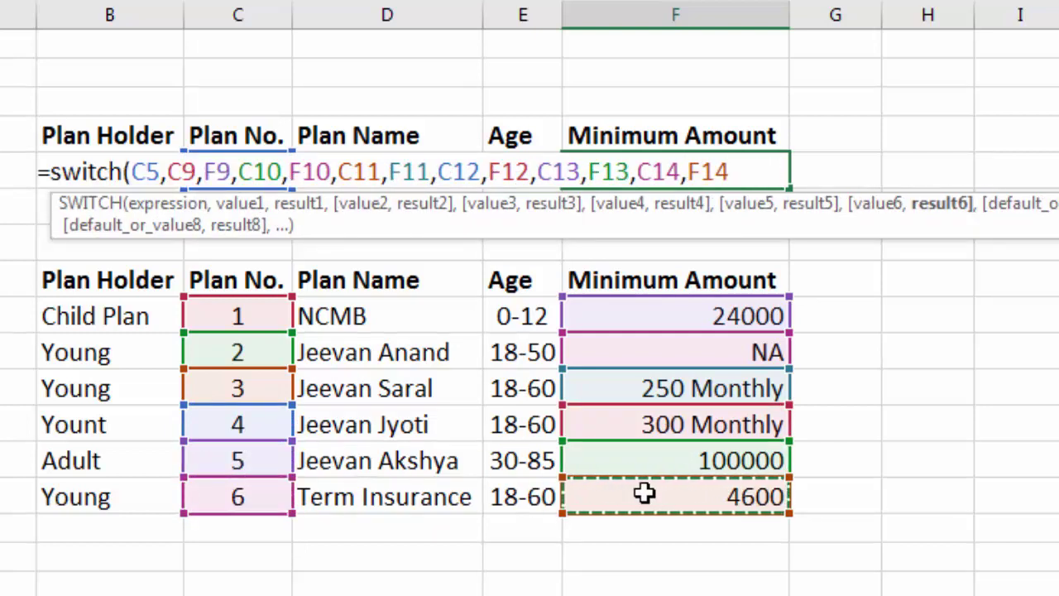
text())
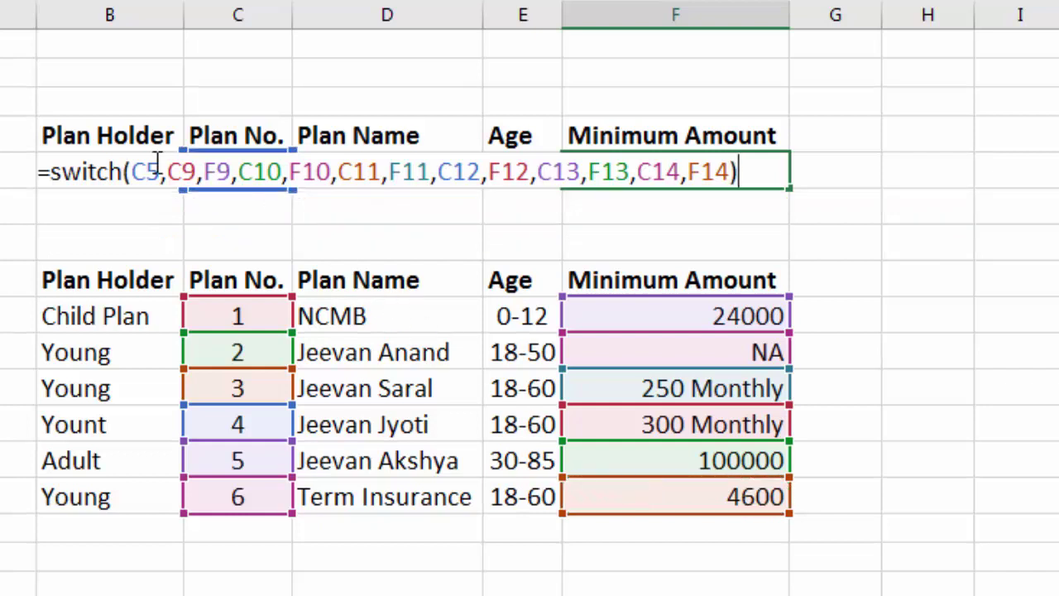
- Make the C9:F14 references absolute with F4 and enter the Minimum Amount formula
drag(168, 172, 731, 171)
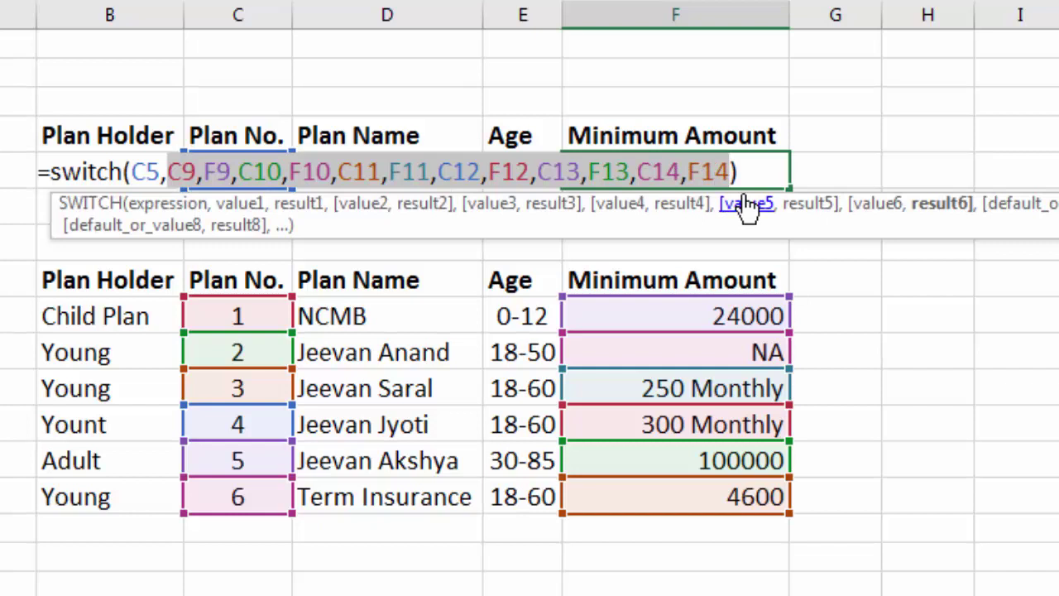
key(F4)
key(Return)
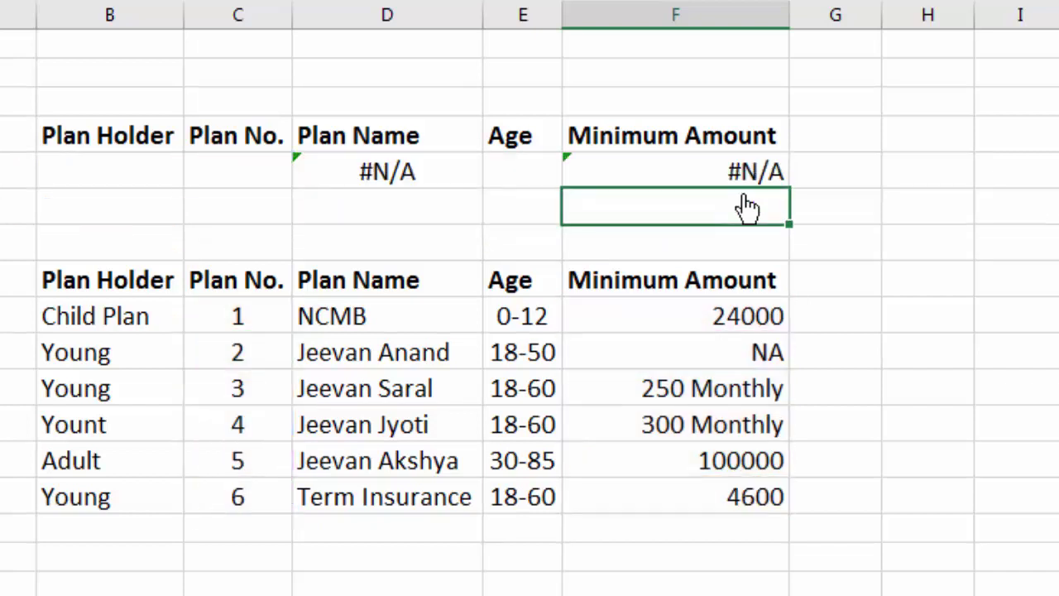
- Test Plan No. 3 in C5, then change it to 5 to get Jeevan Akshya and 100000
click(278, 176)
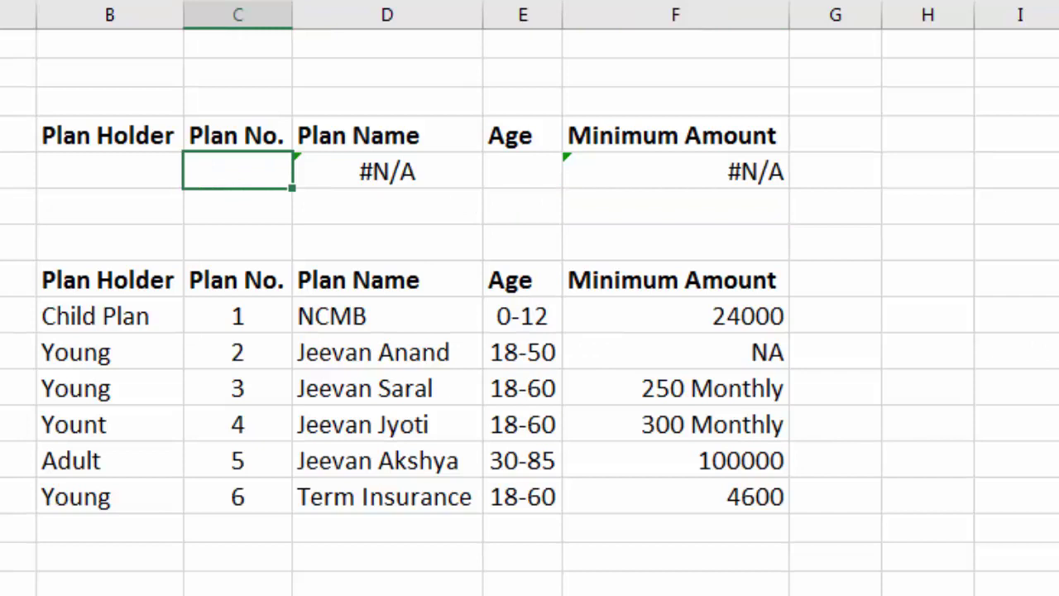
text(3)
key(Return)
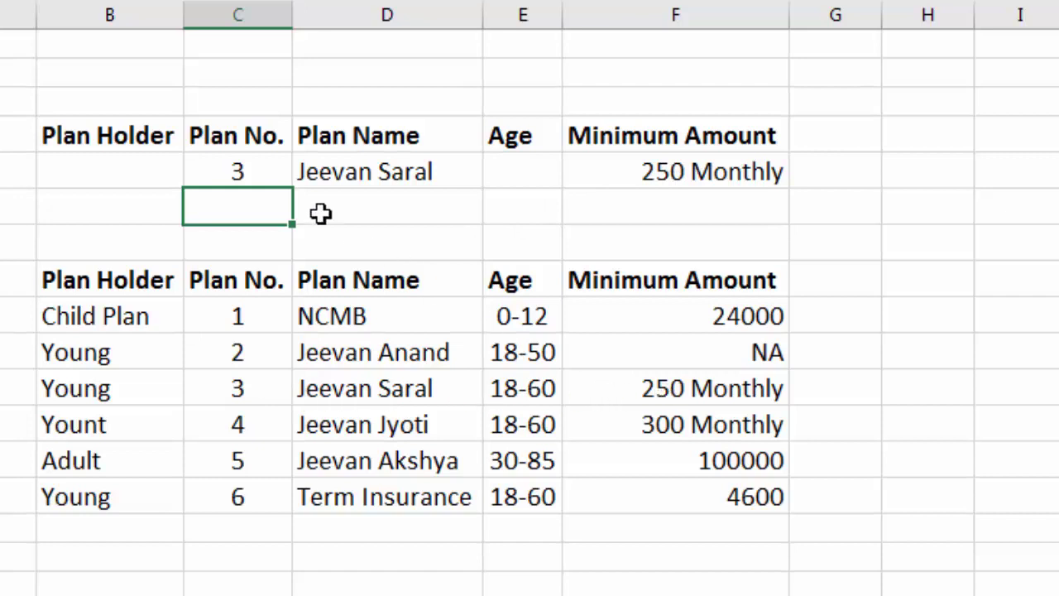
click(253, 171)
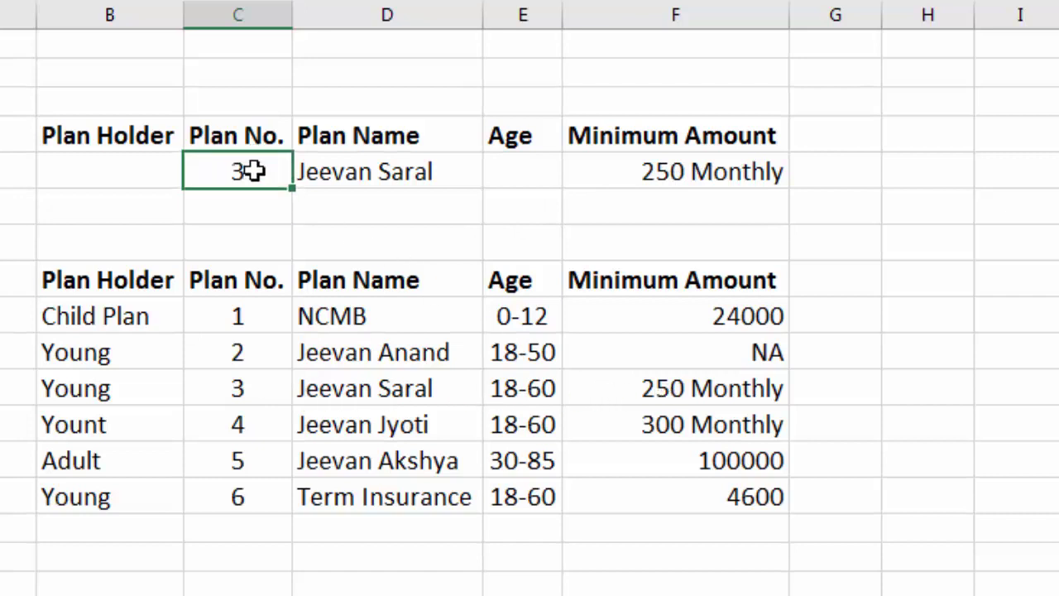
text(5)
key(Return)
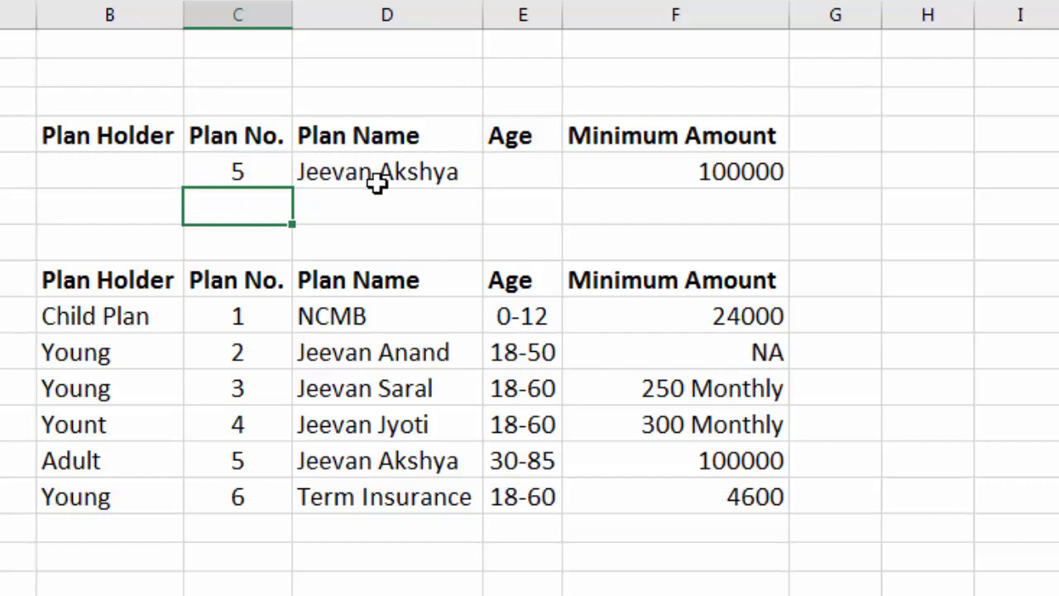
click(239, 168)
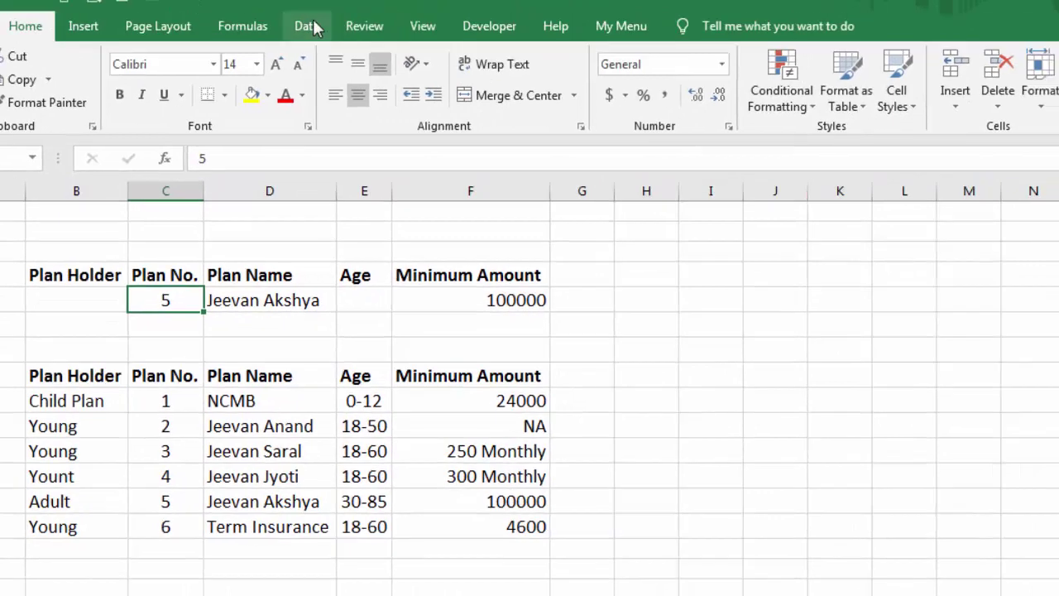
- Add List data validation to C5 with source $C$9:$C$14, the plan numbers
click(308, 27)
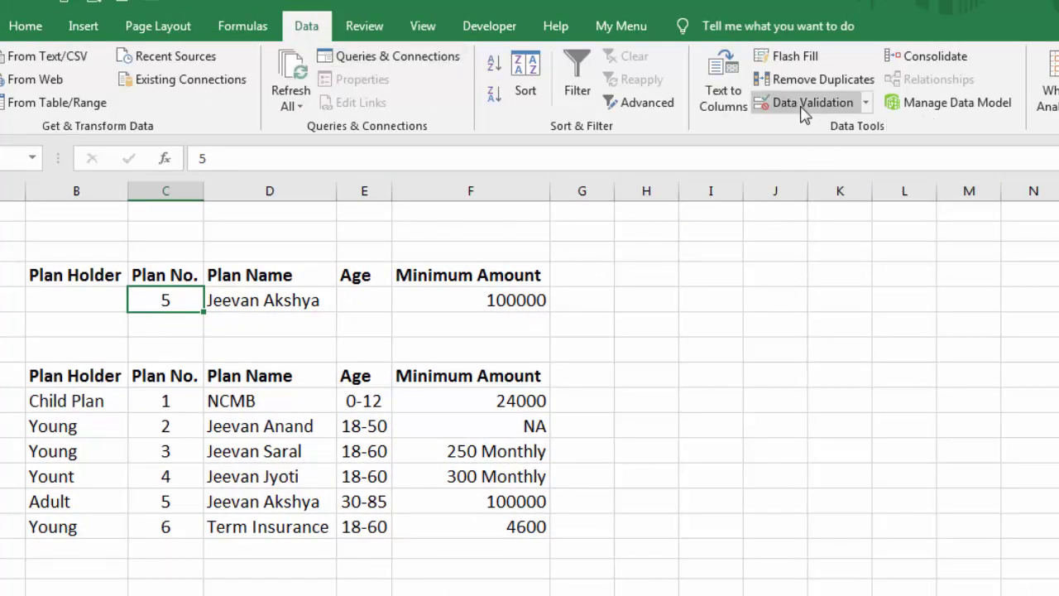
click(841, 108)
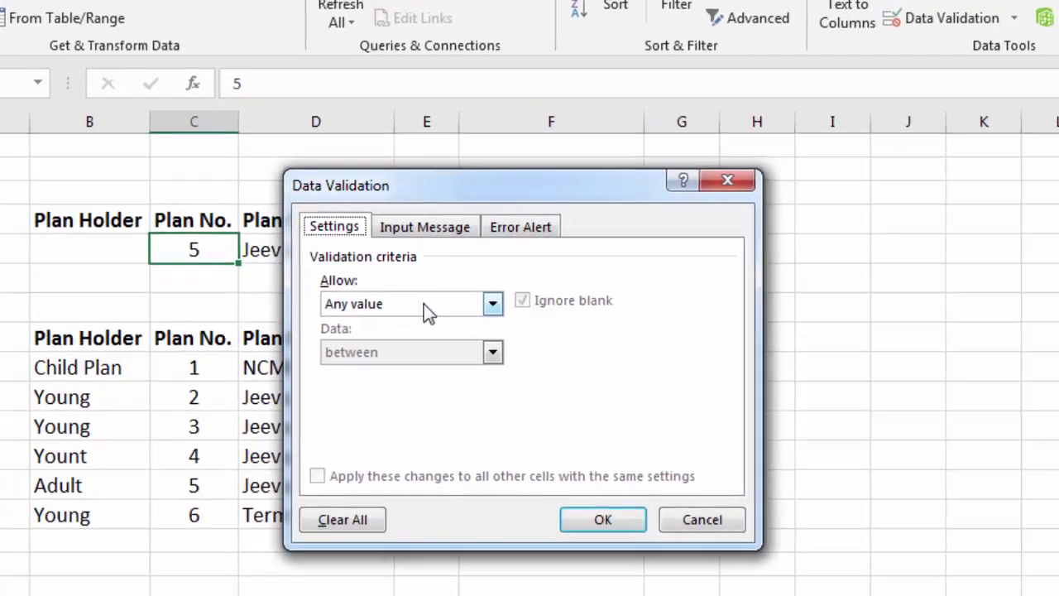
click(424, 304)
click(404, 374)
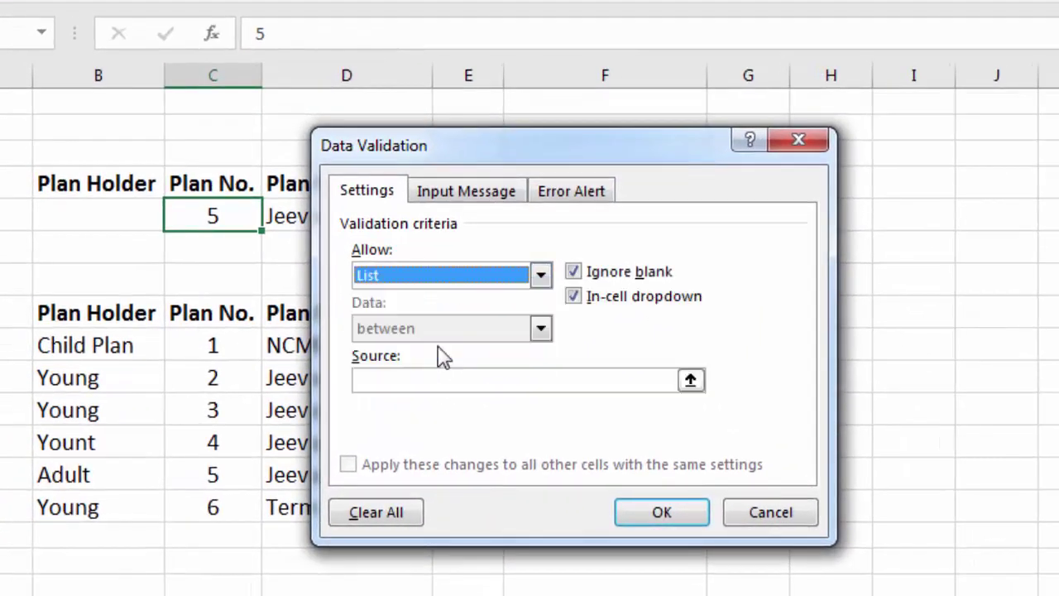
click(457, 382)
drag(208, 347, 208, 506)
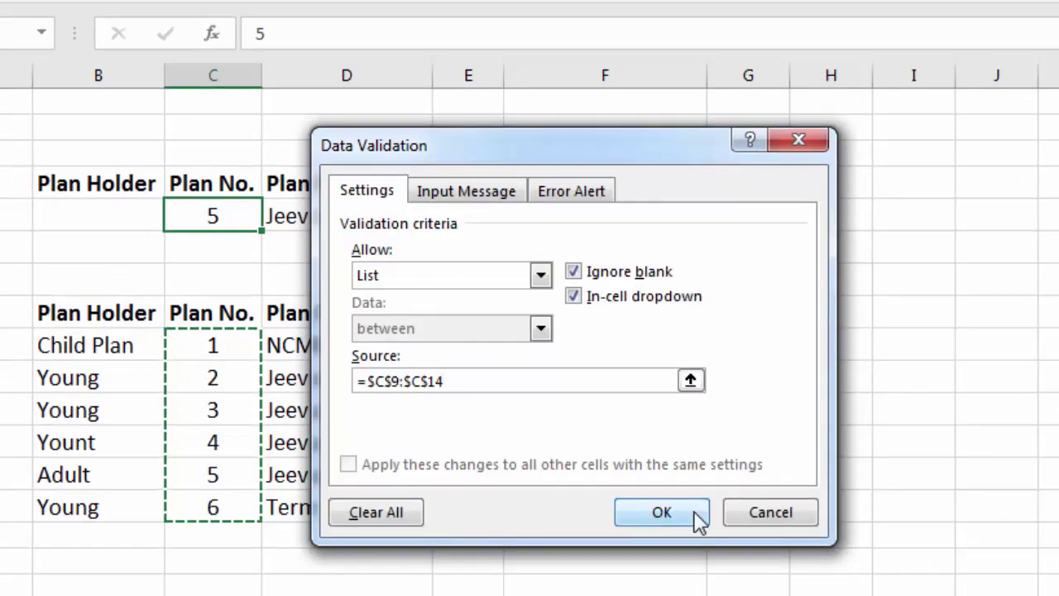
click(697, 520)
- Pick plan 3 and then plan 1 from the Plan No. dropdown
click(274, 219)
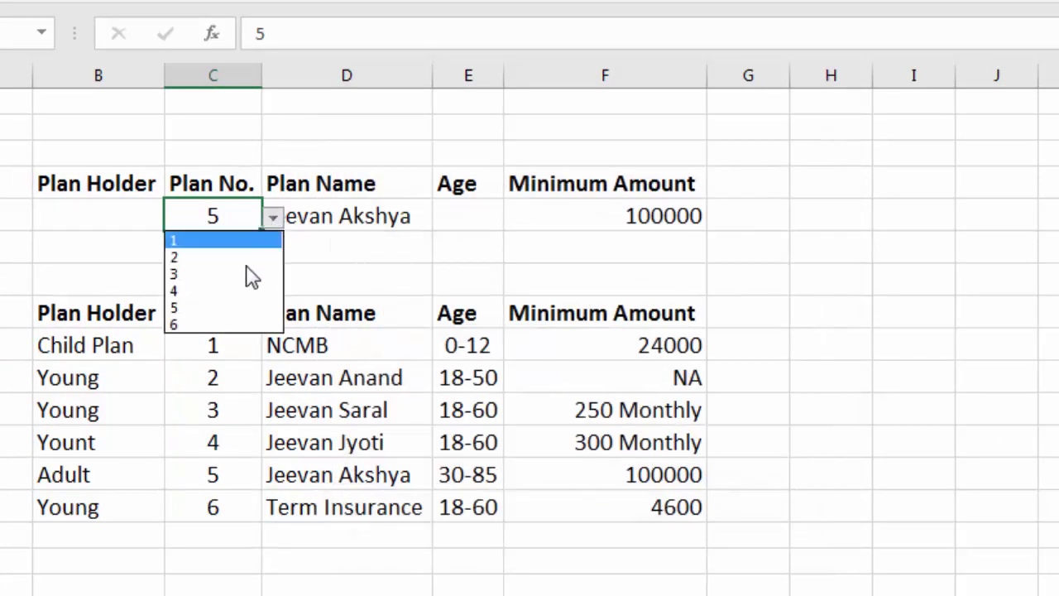
click(246, 274)
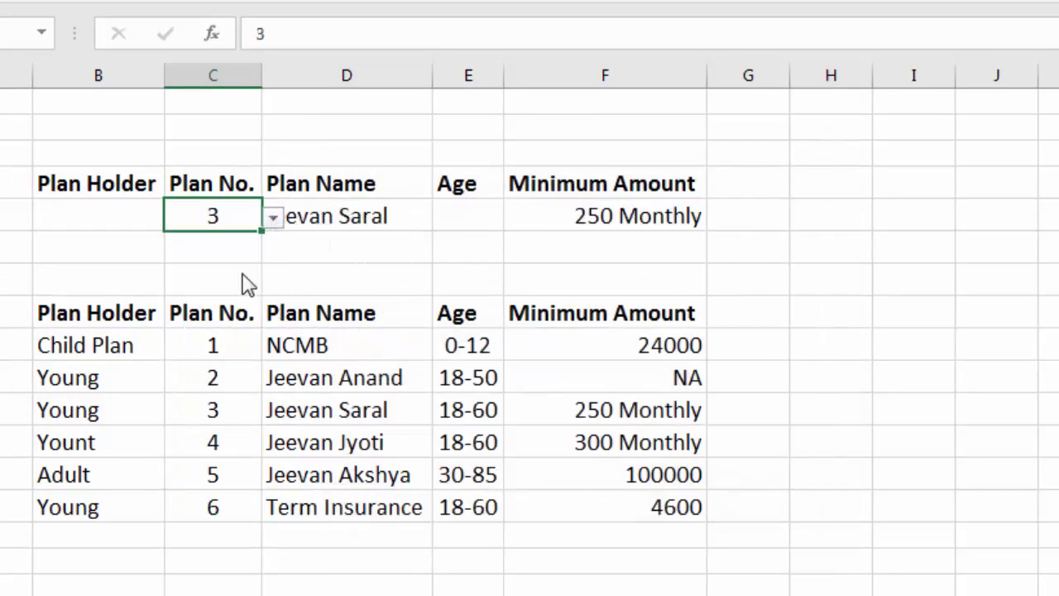
click(273, 217)
click(258, 239)
click(347, 252)
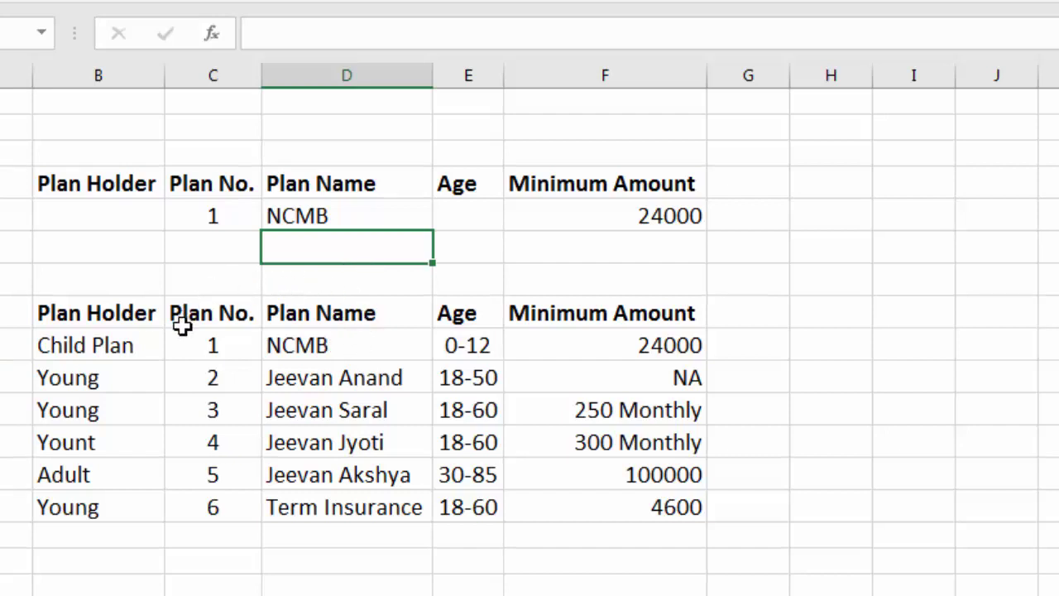
- Start =SWITCH(C5, ...) in B5 with match/result pairs for plans 1–3 (C9:C11 → B9:B11)
click(112, 216)
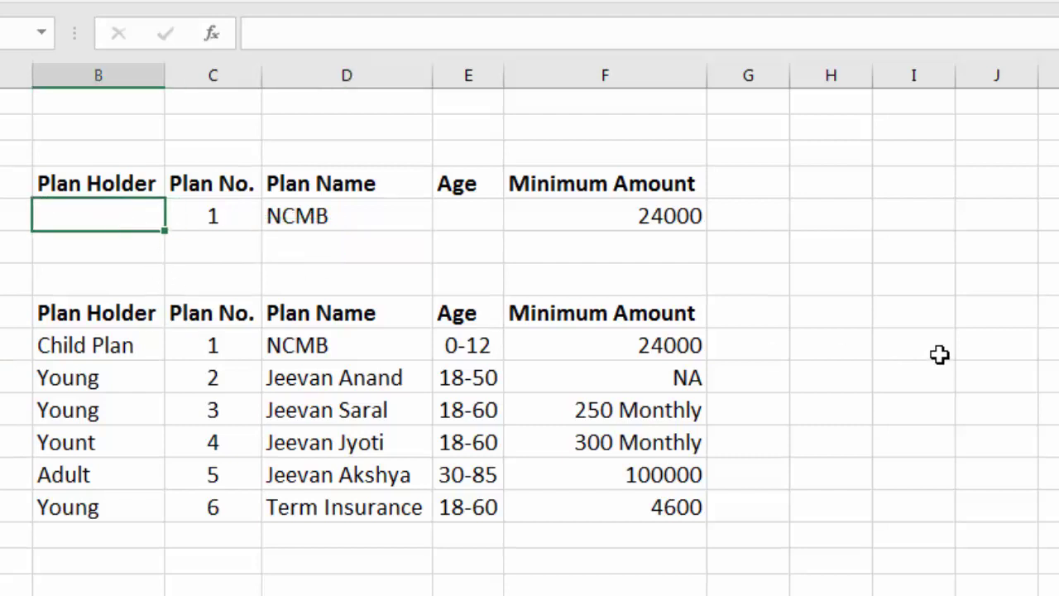
text(=s)
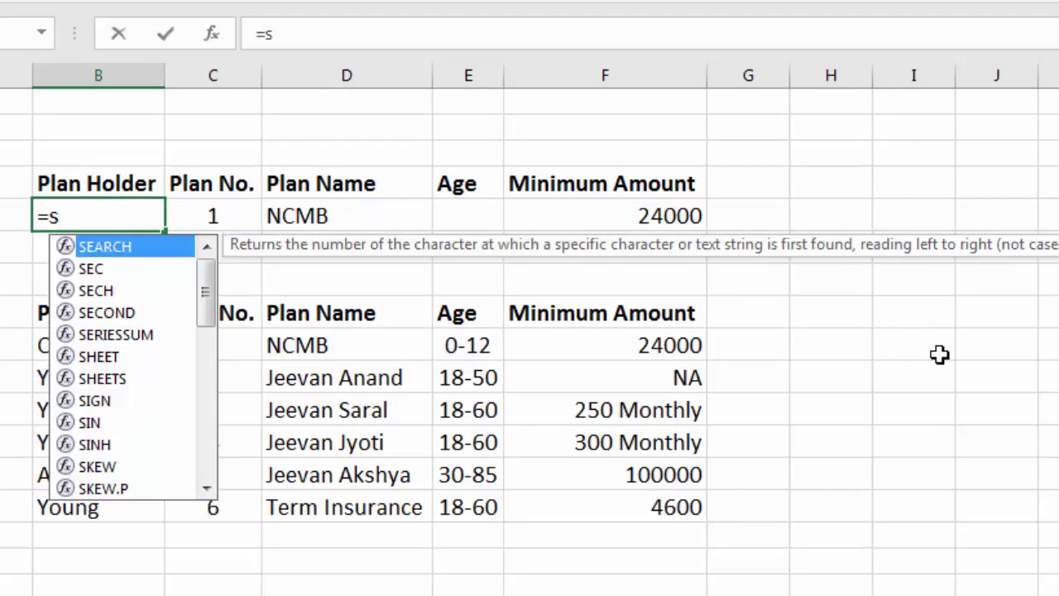
text(witch)
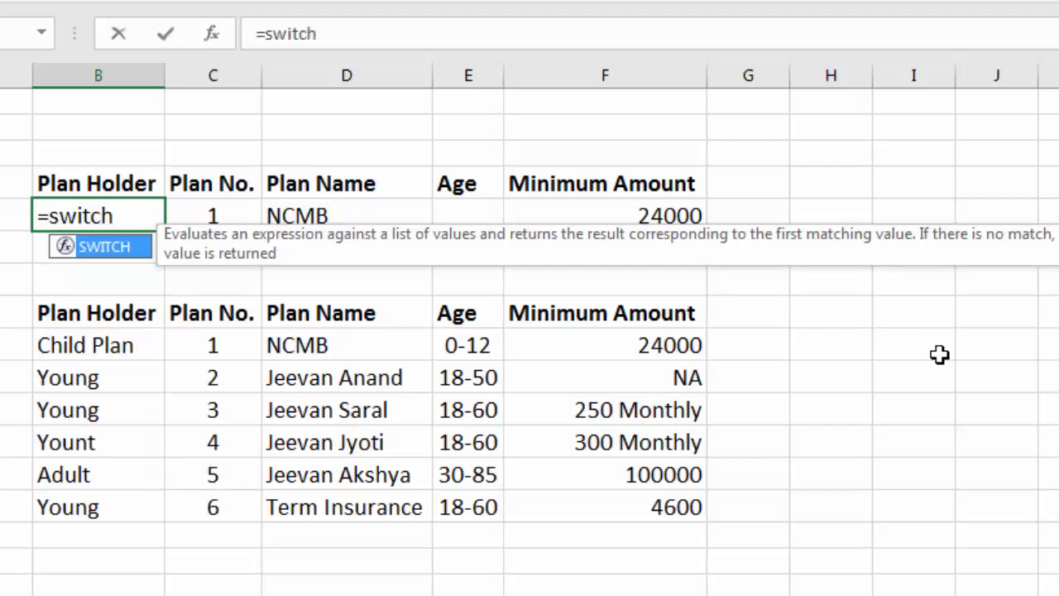
text(()
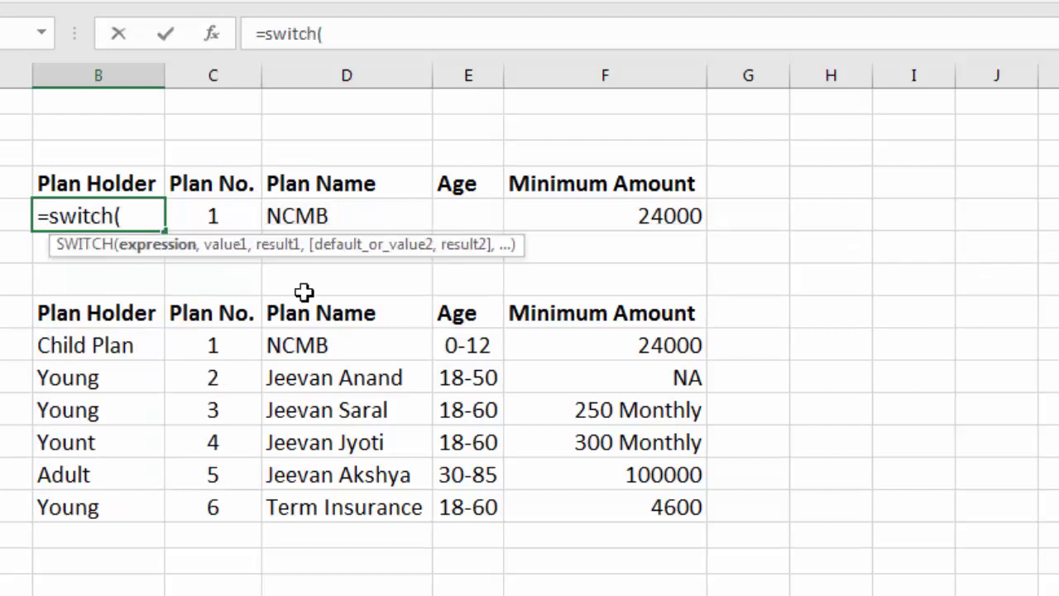
click(218, 213)
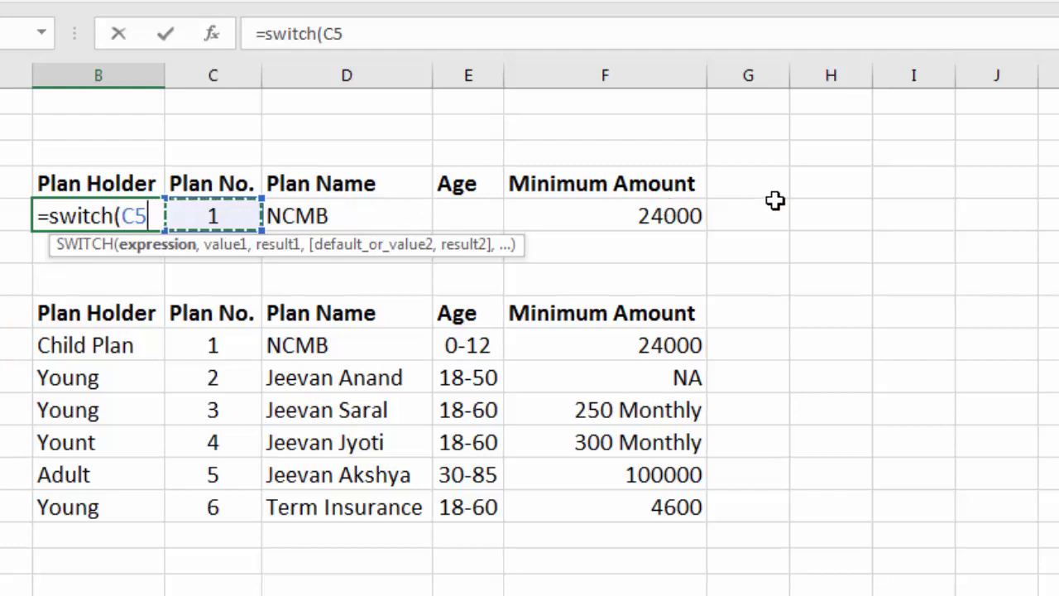
text(,)
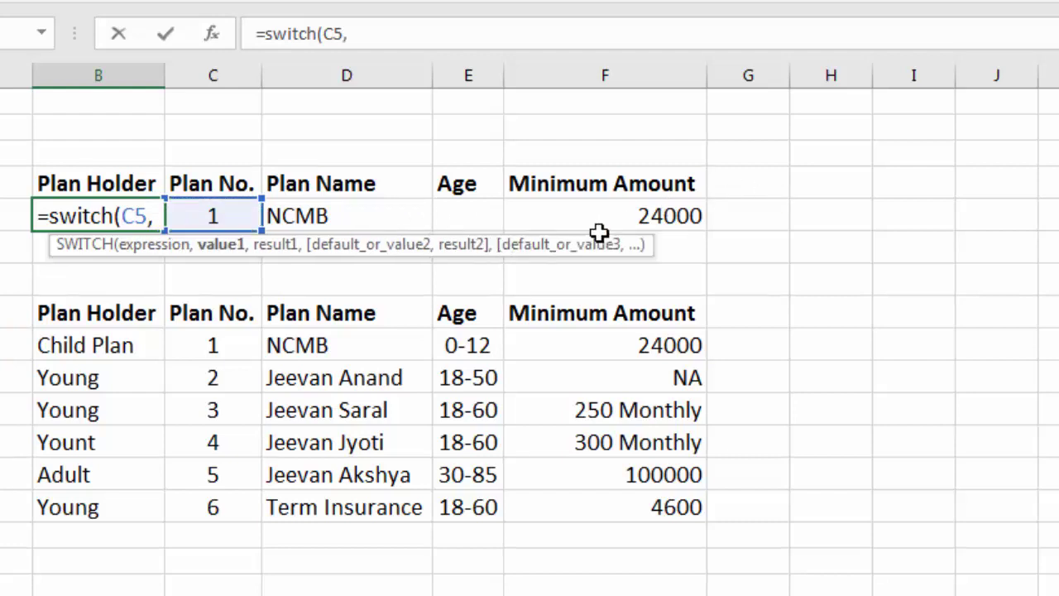
click(245, 343)
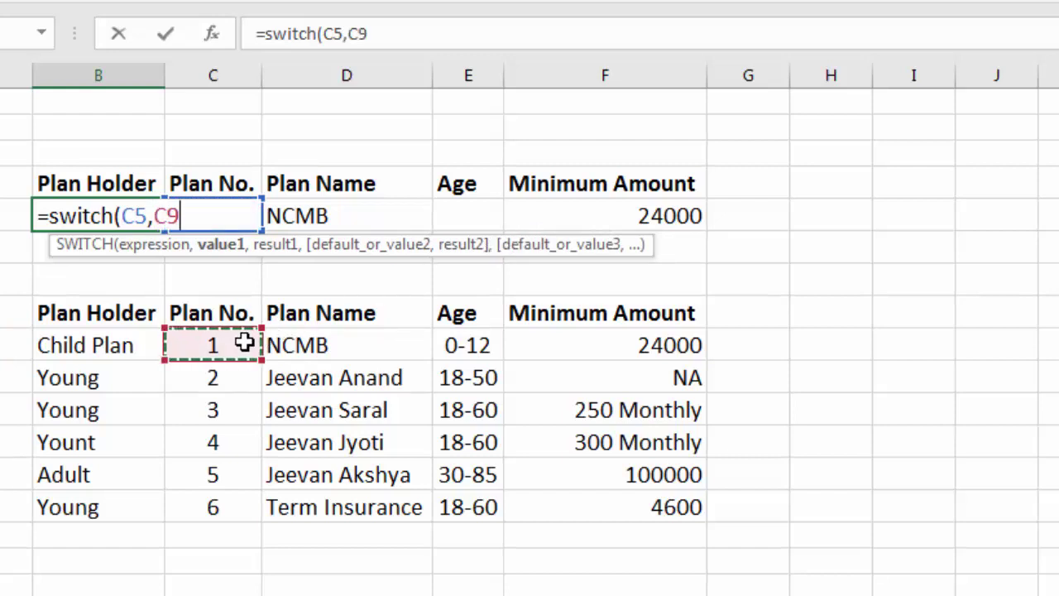
text(,)
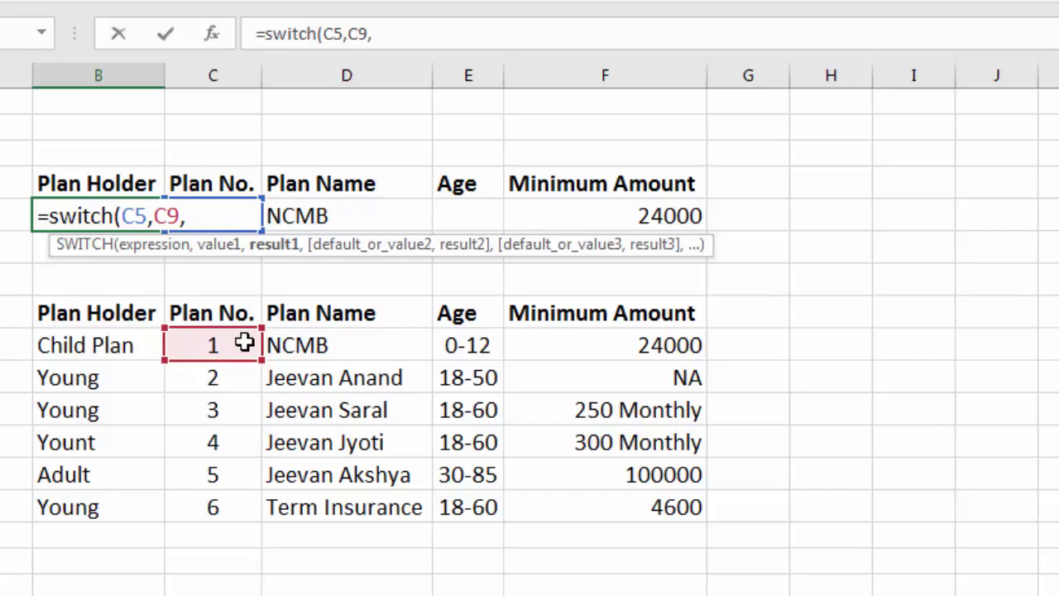
click(114, 348)
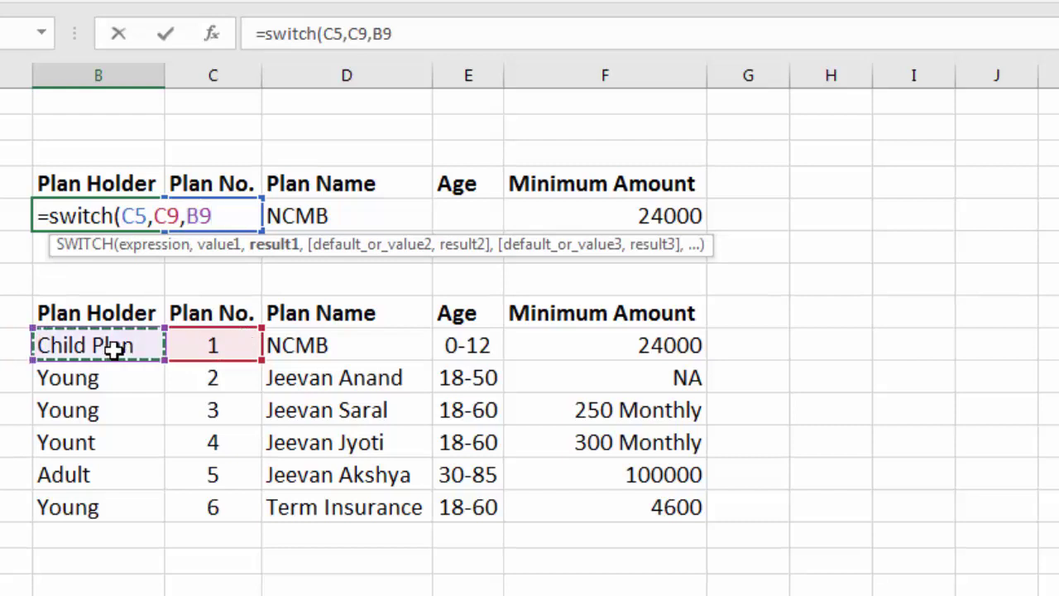
text(,)
click(203, 377)
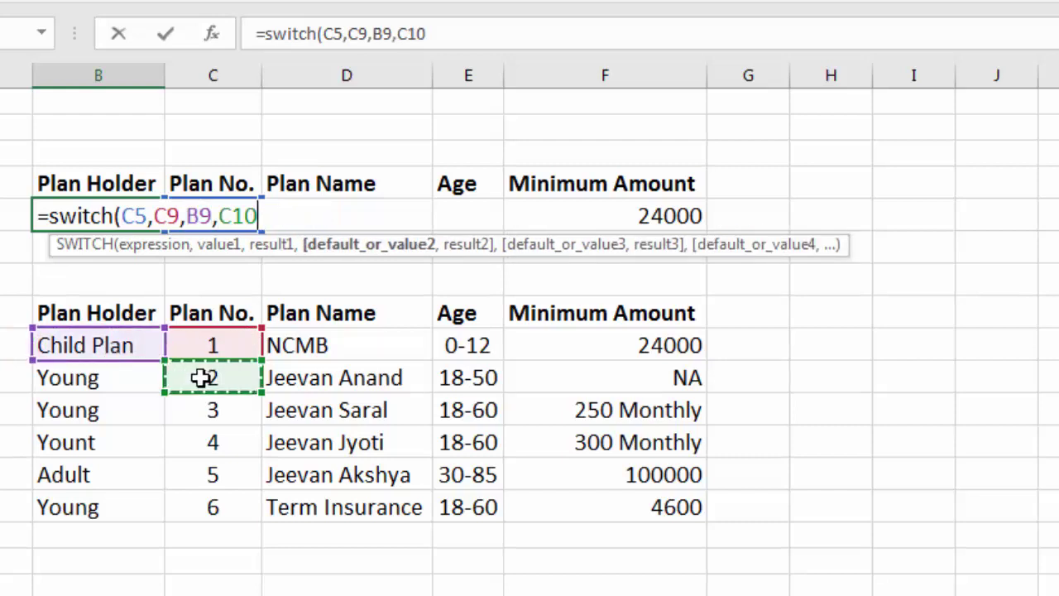
text(,)
click(139, 379)
text(,)
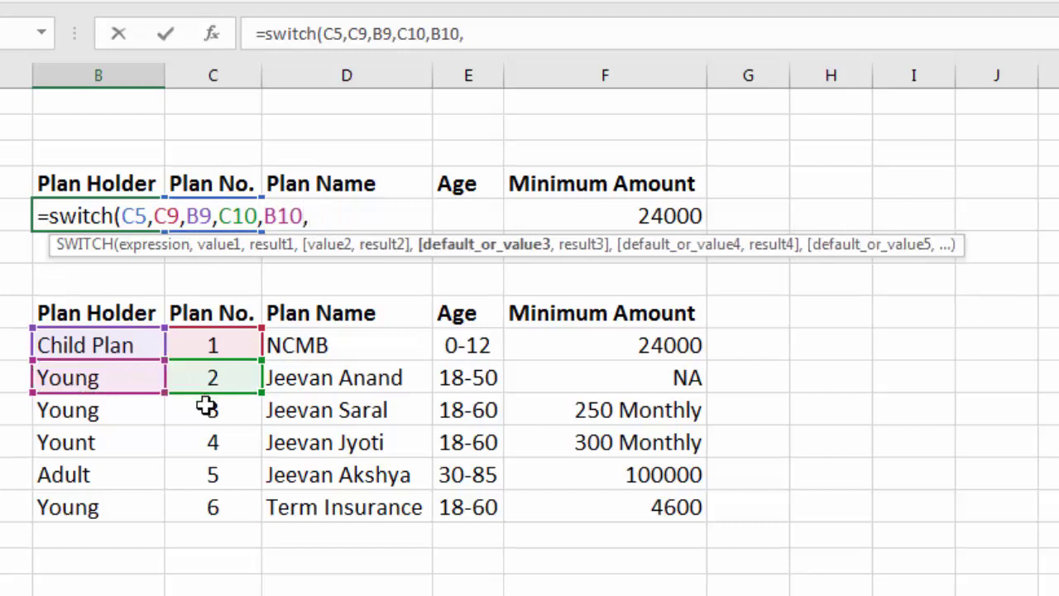
click(208, 409)
text(,)
click(132, 405)
- Add the pairs for plans 4–6 (C12:C14 → B12:B14) and close the SWITCH formula
click(208, 441)
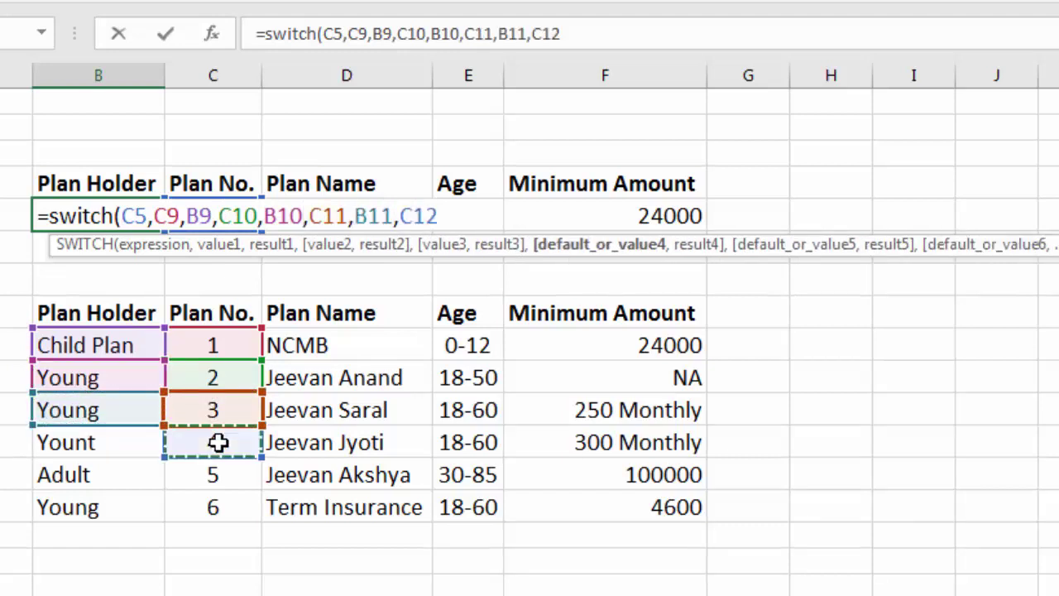
text(,)
click(107, 446)
text(,)
click(202, 474)
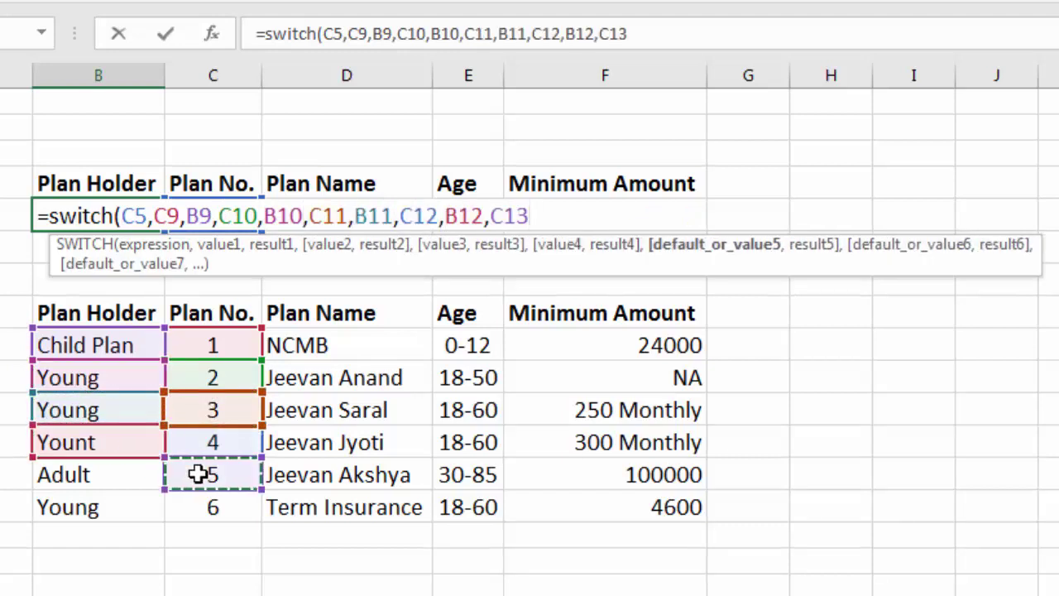
text(,)
click(142, 478)
text(,)
click(199, 506)
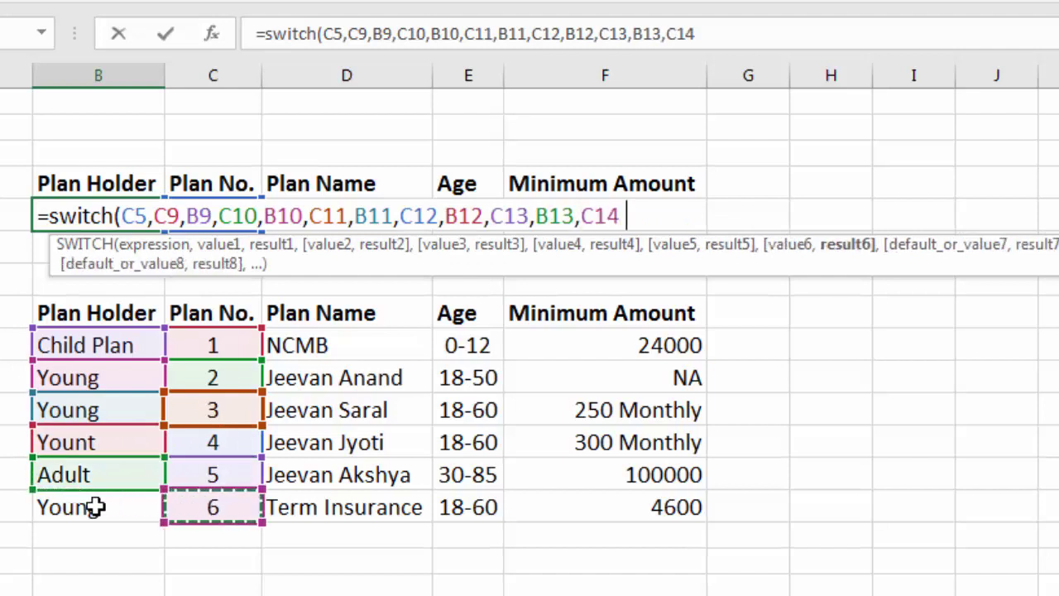
text(,)
click(91, 507)
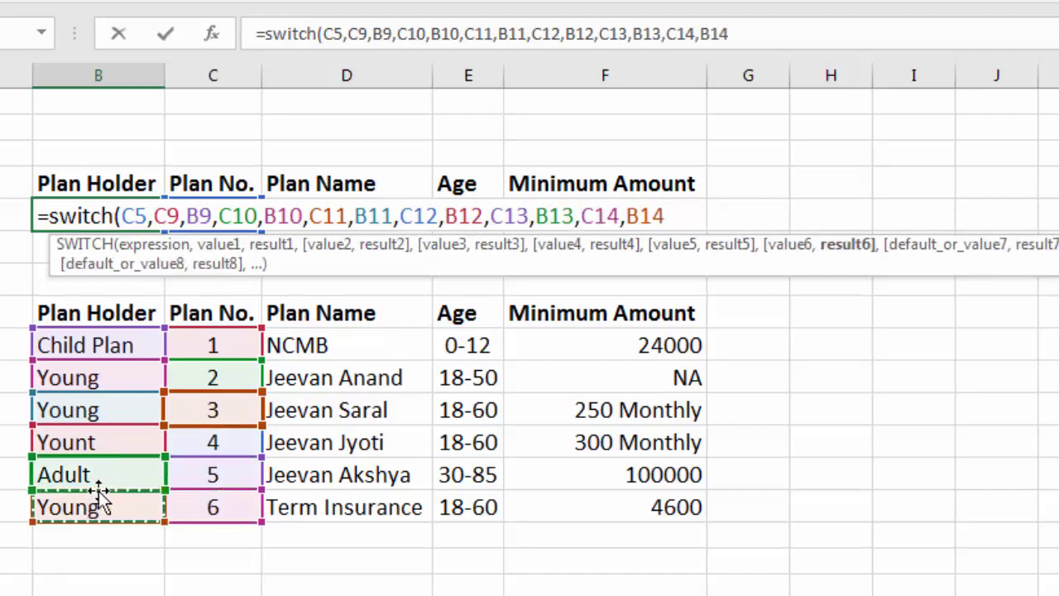
text())
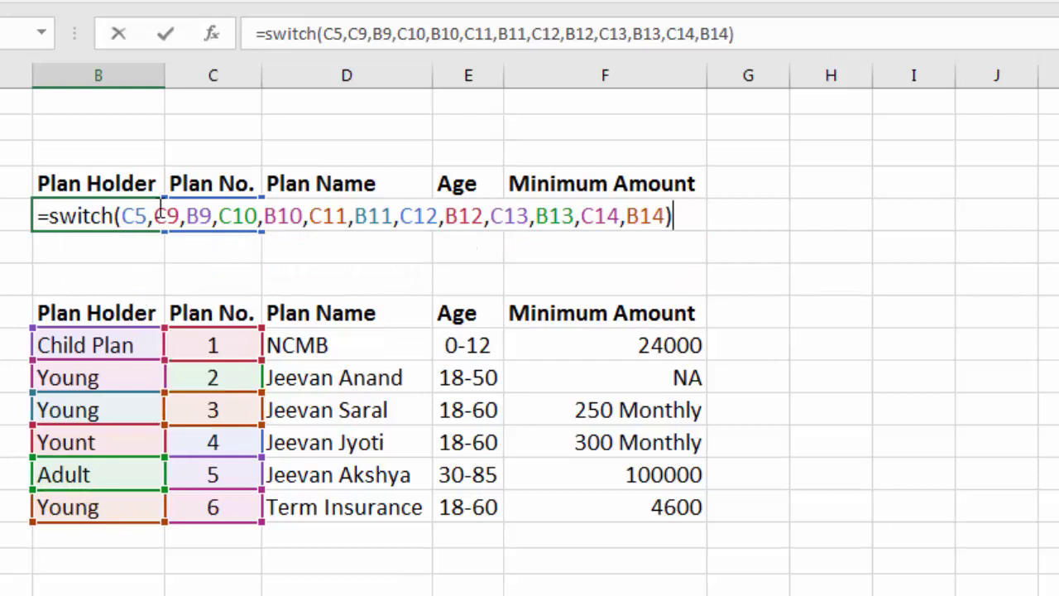
- Make the lookup table references absolute with F4 and enter the formula, showing Child Plan
drag(154, 216, 654, 215)
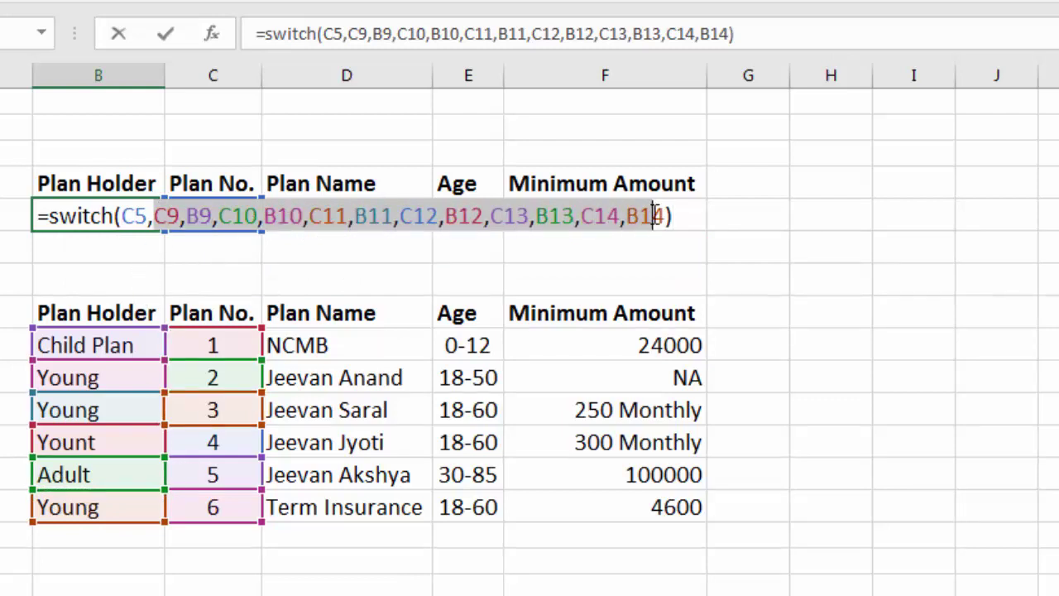
drag(654, 215, 665, 215)
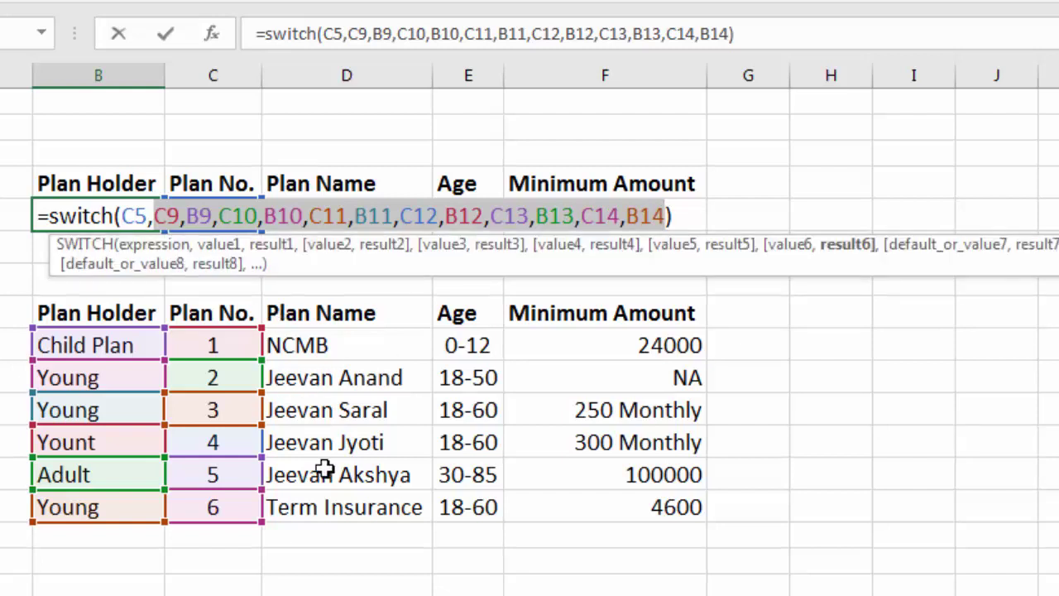
key(F4)
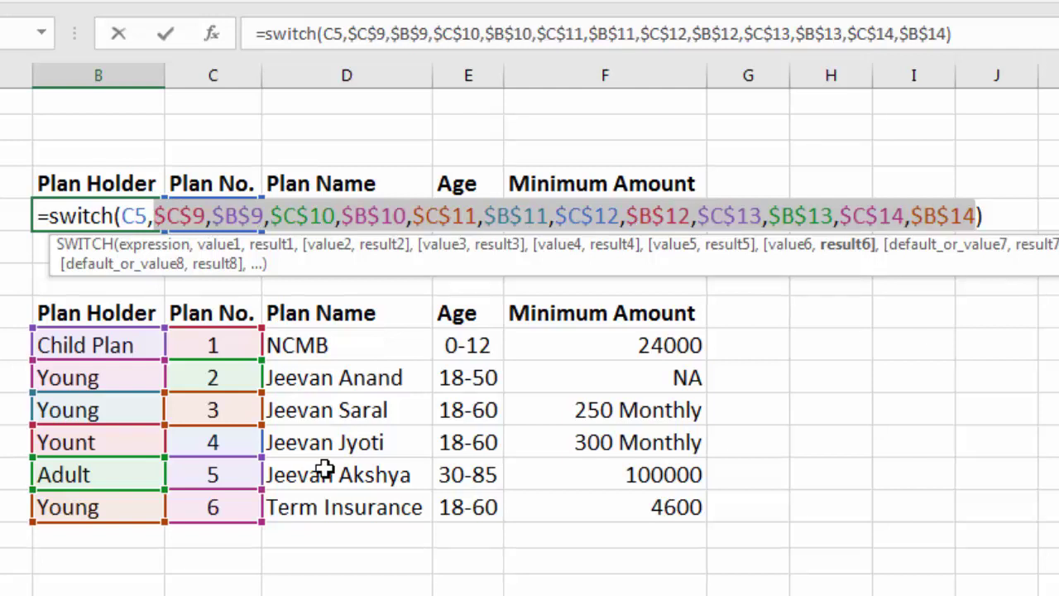
key(Return)
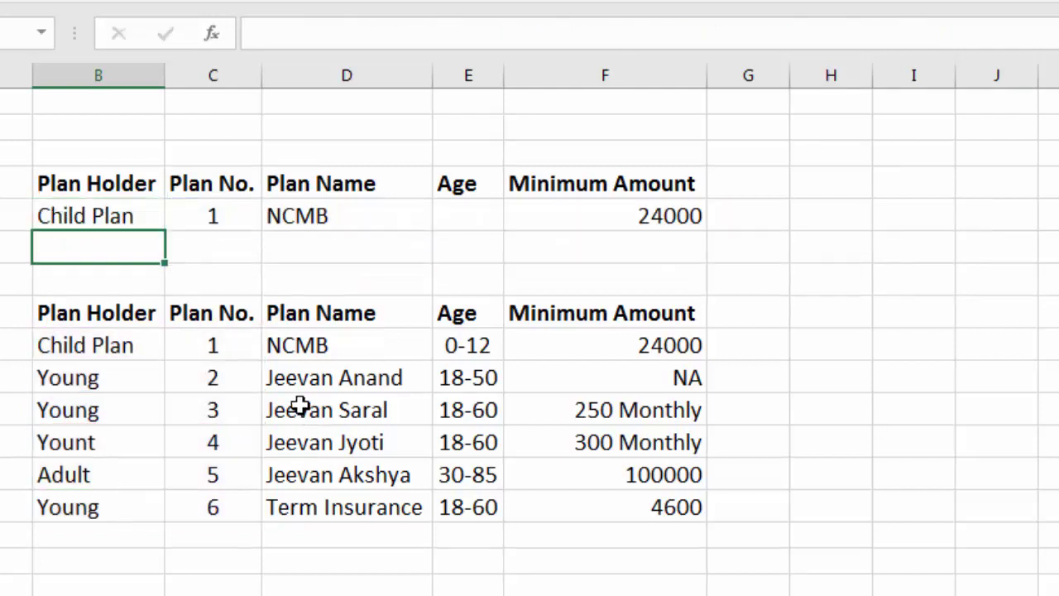
- Choose plan 5 from the C5 dropdown, then briefly highlight the lookup table A6:F12
click(215, 217)
click(272, 216)
click(253, 308)
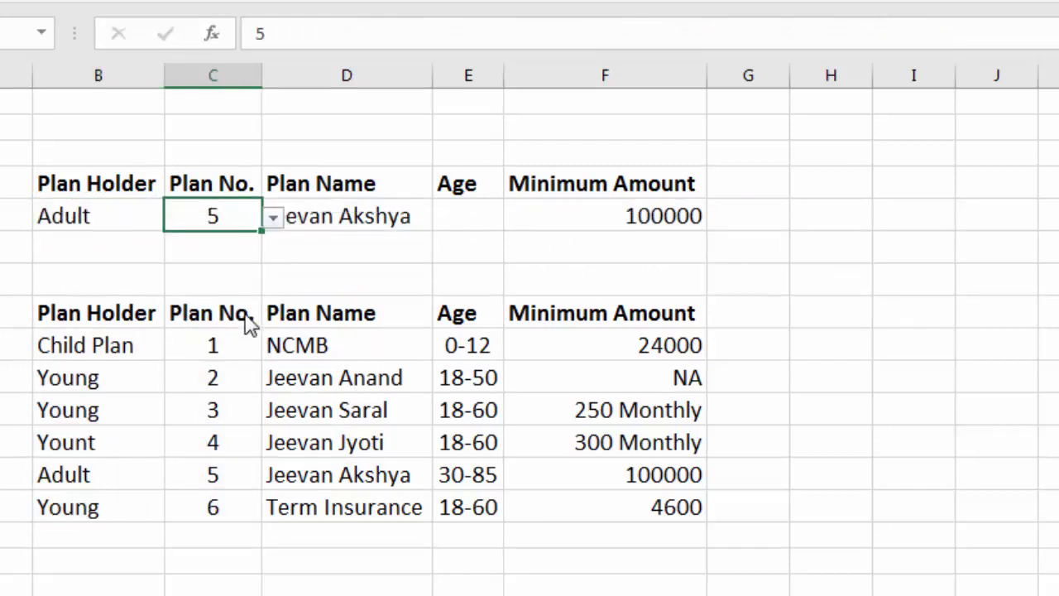
click(356, 242)
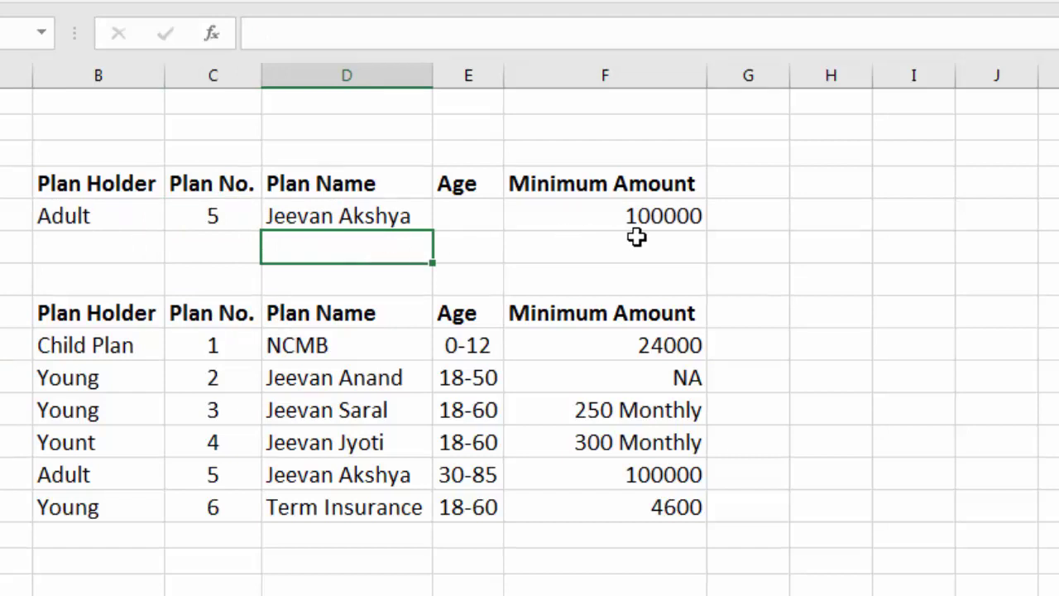
mouse_move(12, 312)
mouse_down()
mouse_move(694, 447)
mouse_move(704, 520)
mouse_up()
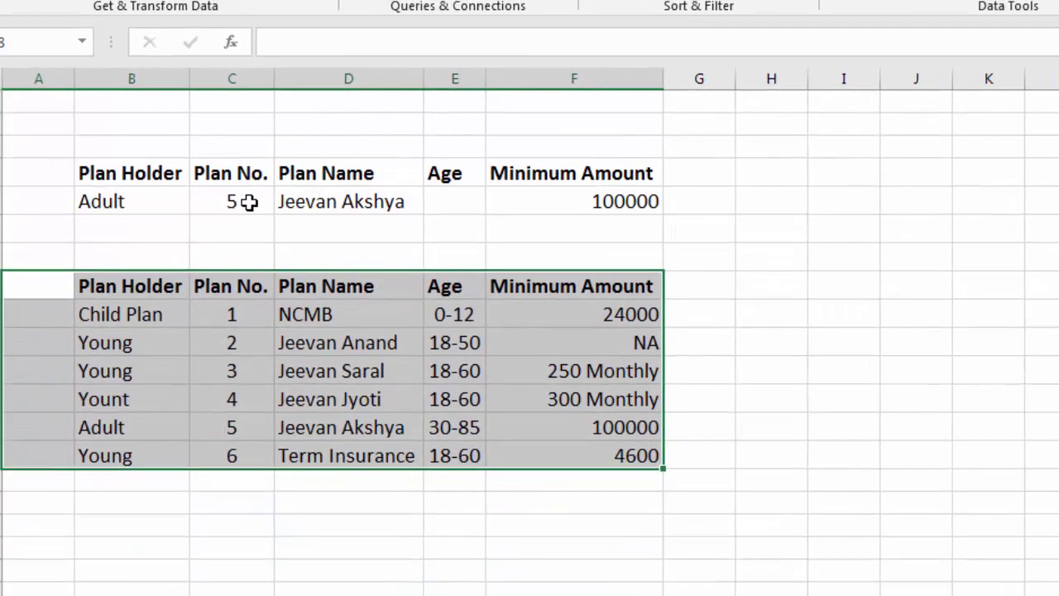
click(459, 230)
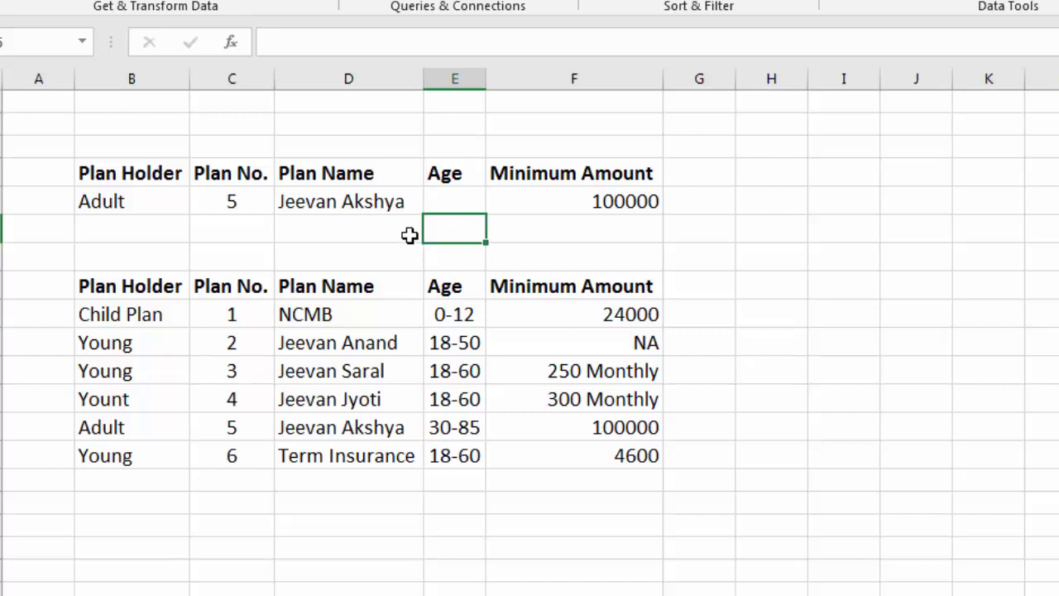